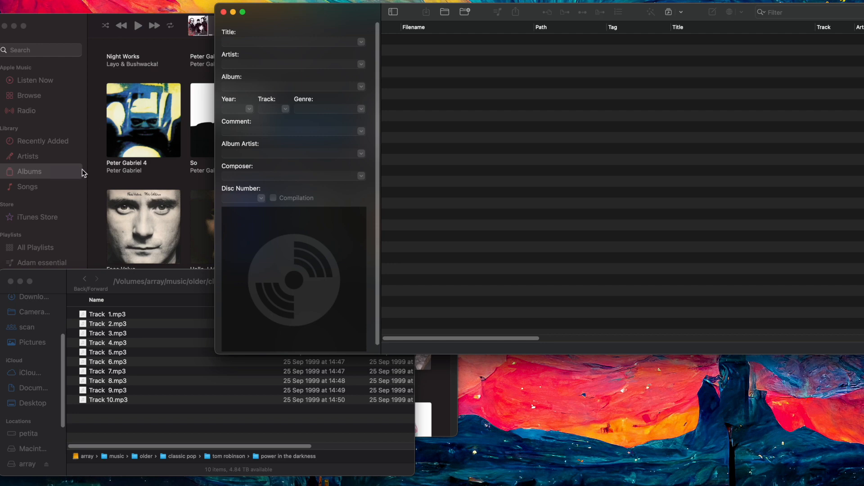
{"action": "left_click", "coordinate": [124, 274]}
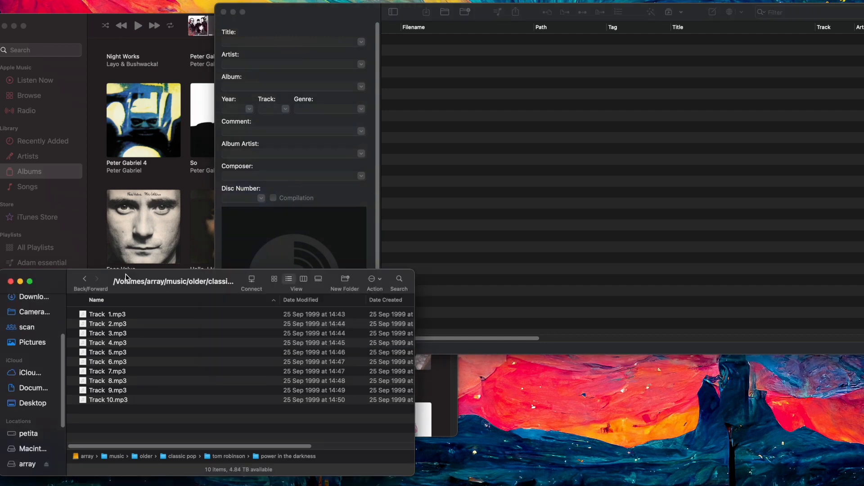
{"action": "mouse_move", "coordinate": [136, 275]}
{"action": "left_click_drag", "start_coordinate": [202, 276], "coordinate": [203, 272]}
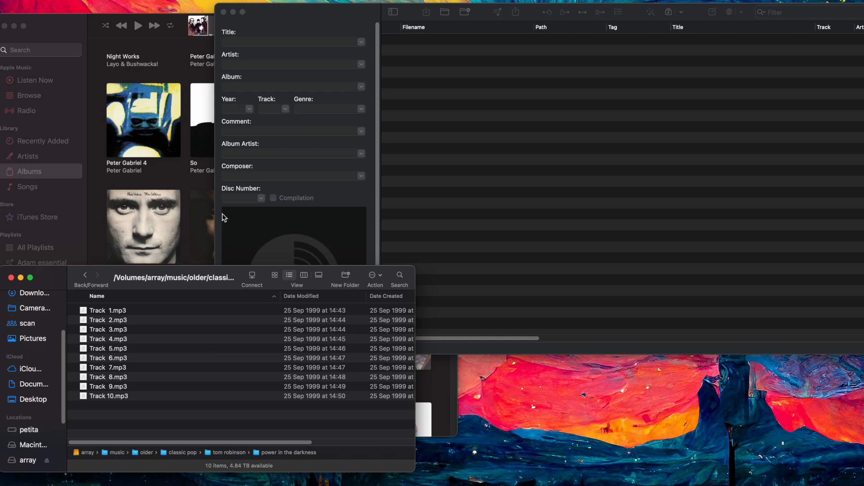
{"action": "left_click", "coordinate": [326, 16]}
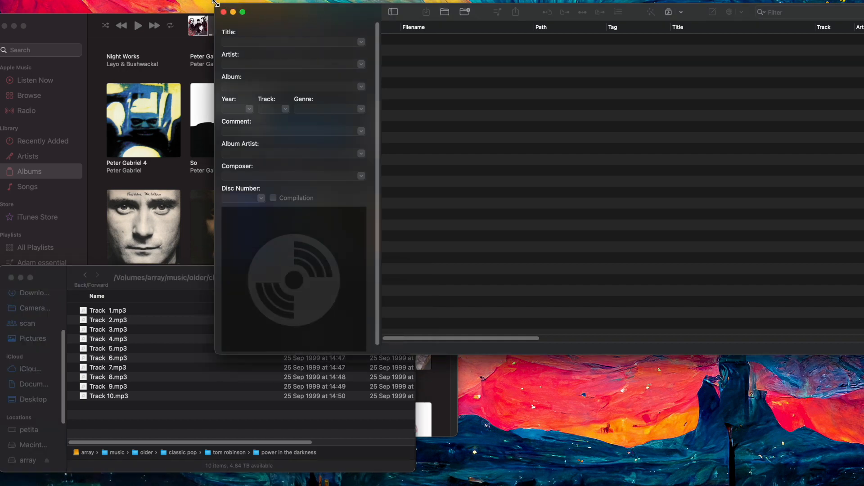
{"action": "left_click_drag", "start_coordinate": [216, 4], "coordinate": [219, 7]}
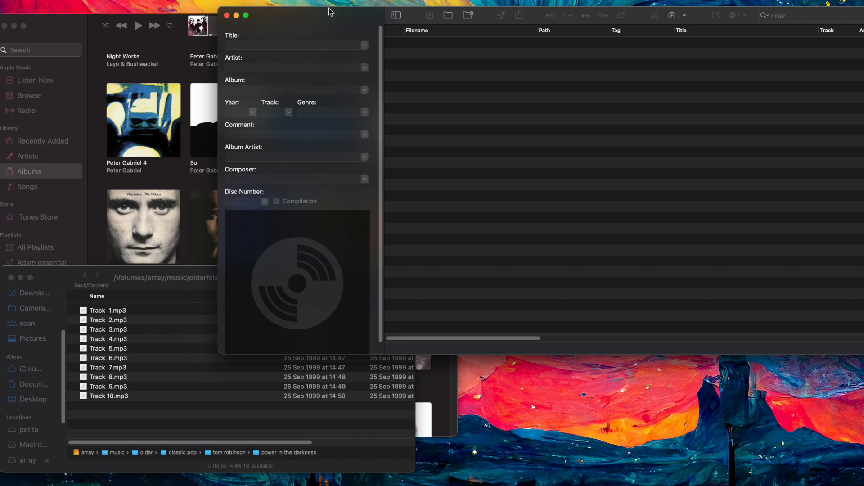
{"action": "left_click_drag", "start_coordinate": [332, 15], "coordinate": [326, 16]}
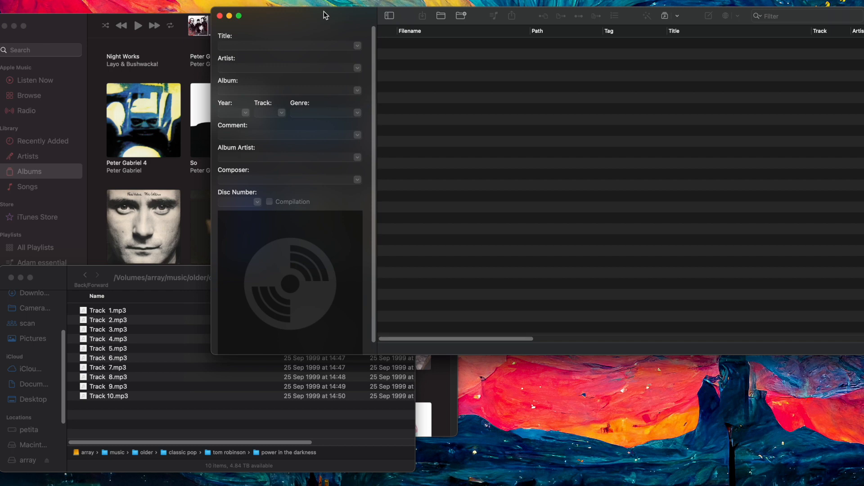
Step: Load all ten MP3 files from the "power in the darkness" folder into the tag editor's file list
{"action": "left_click", "coordinate": [184, 269]}
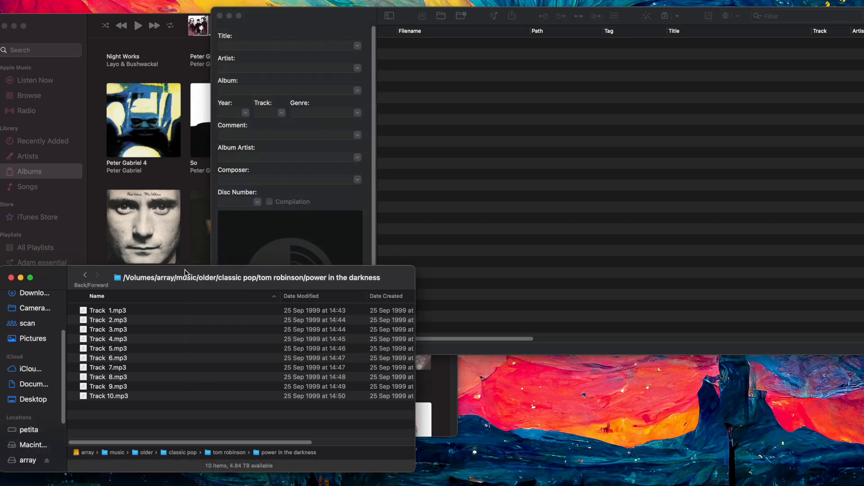
{"action": "left_click", "coordinate": [121, 330]}
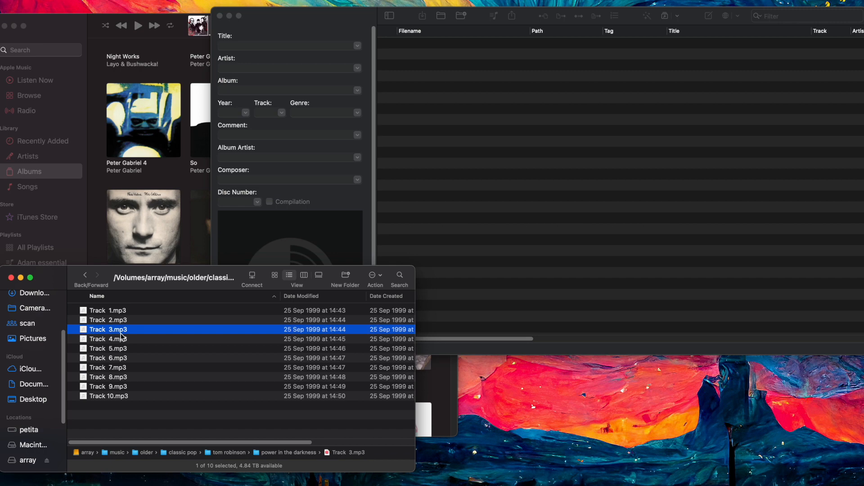
{"action": "key", "text": "super+a"}
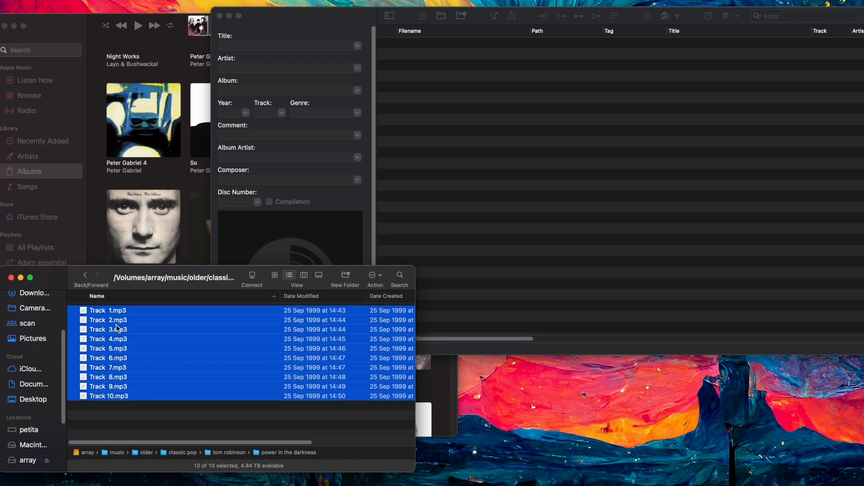
{"action": "left_click_drag", "start_coordinate": [116, 333], "coordinate": [510, 136]}
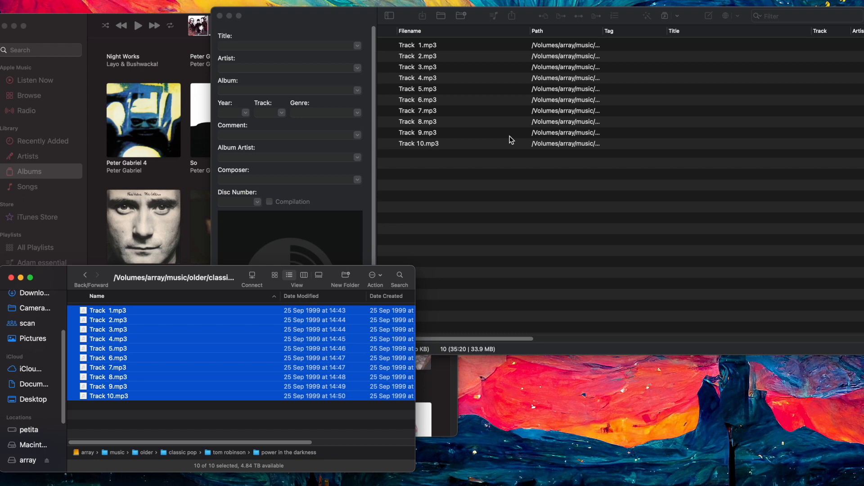
Step: Select all ten loaded tracks and set both their Artist and Album Artist to "Tom Robinson"
{"action": "left_click", "coordinate": [404, 16]}
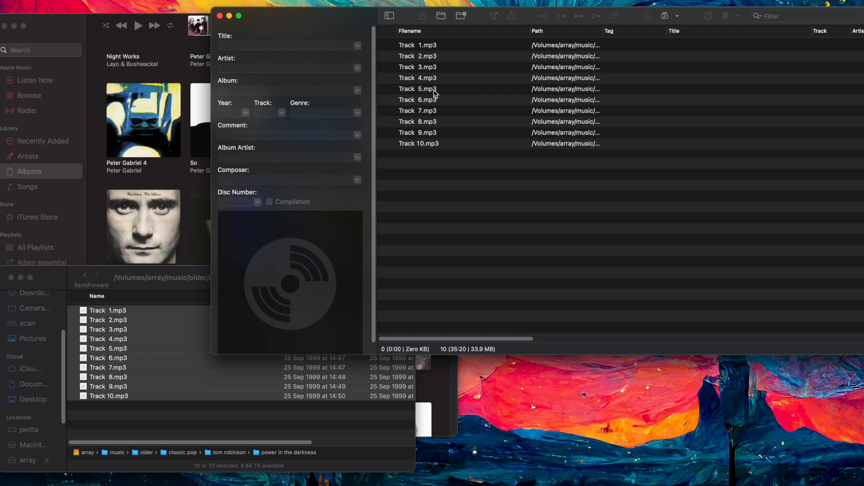
{"action": "left_click", "coordinate": [405, 92]}
{"action": "key", "text": "super+a"}
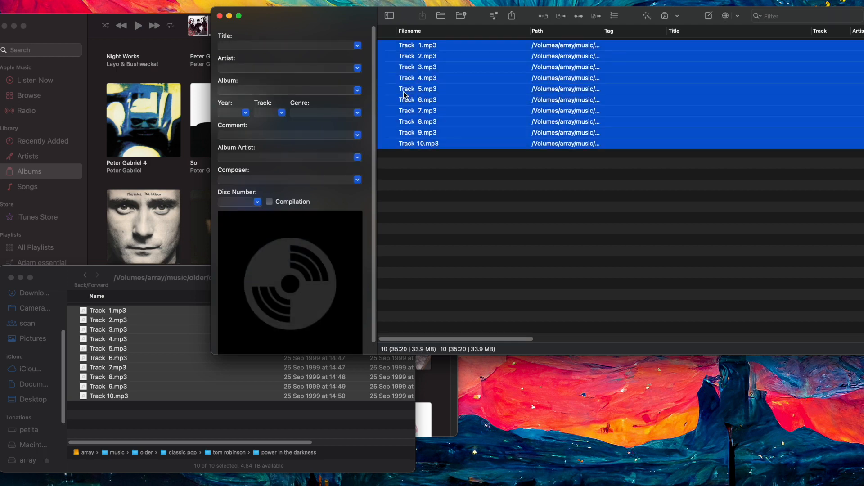
{"action": "left_click", "coordinate": [236, 66]}
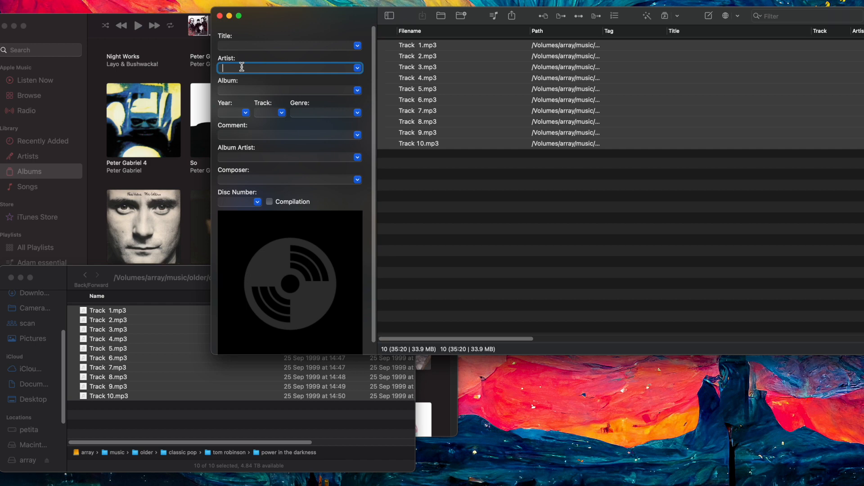
{"action": "type", "text": "Tom Robinson"}
{"action": "triple_click", "coordinate": [237, 67]}
{"action": "key", "text": "super+c"}
{"action": "left_click", "coordinate": [245, 157]}
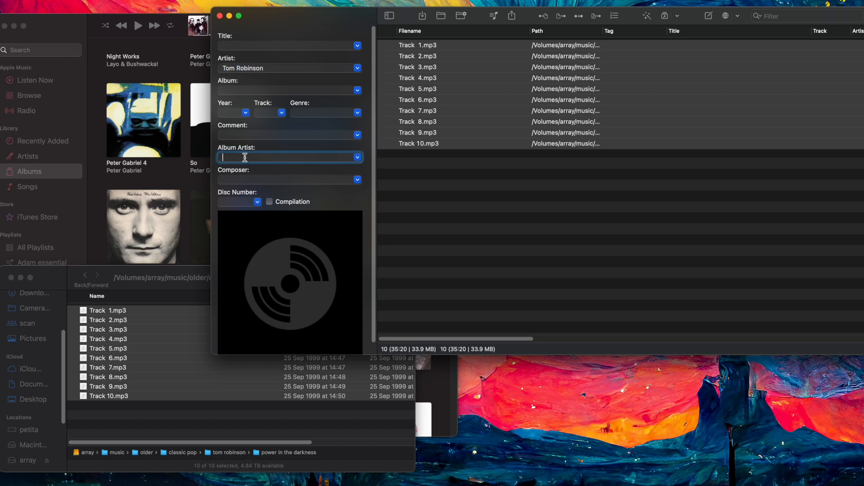
{"action": "key", "text": "super+v"}
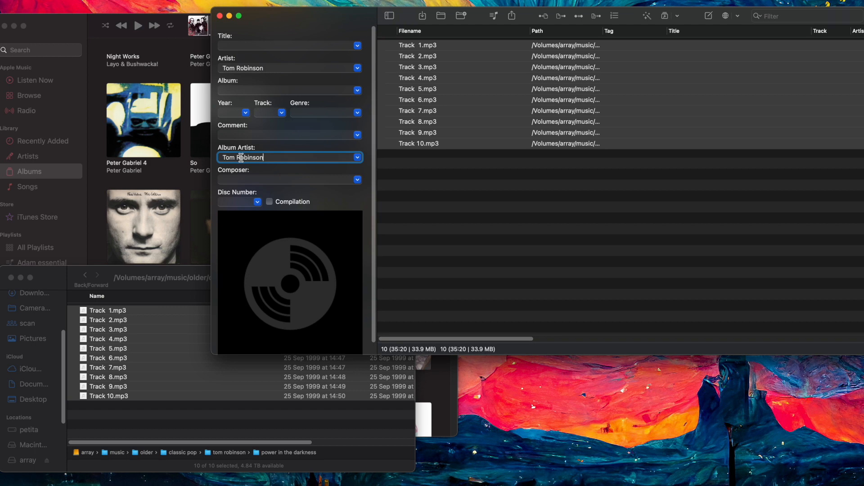
Step: Set the album of the selected tracks to "Power In the Darkness", save the tags, and narrow the Title column
{"action": "left_click", "coordinate": [226, 89]}
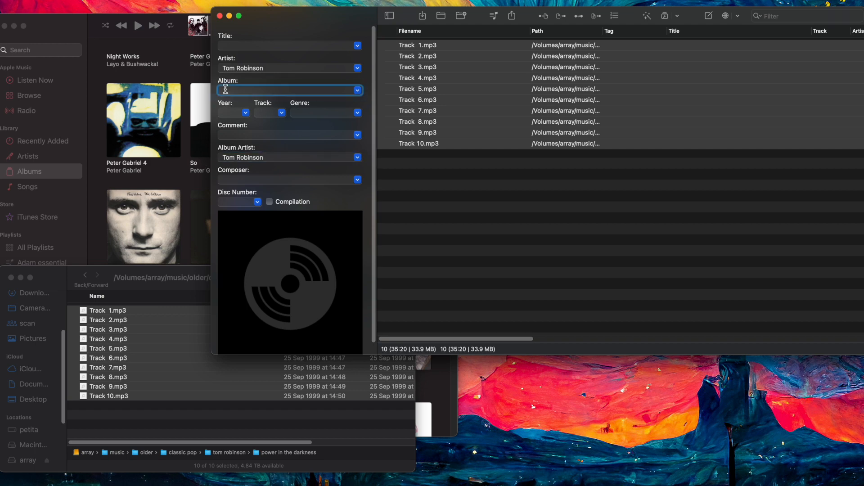
{"action": "type", "text": "Power In the Darkness"}
{"action": "key", "text": "Return"}
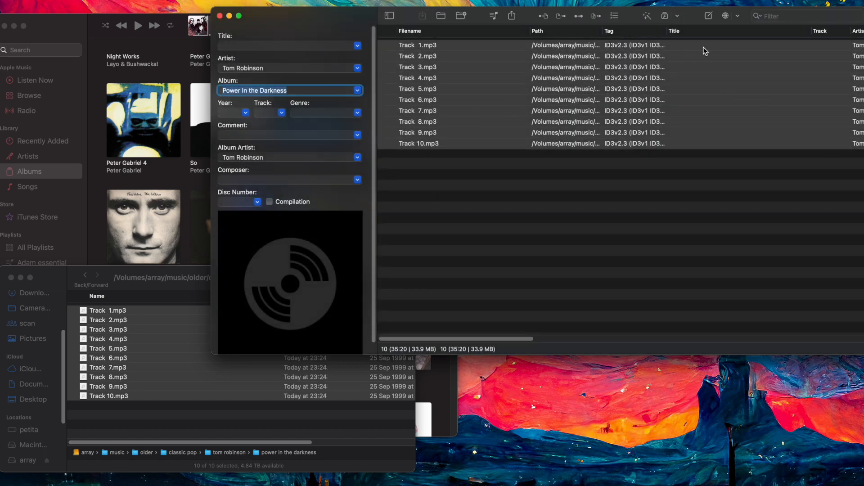
{"action": "left_click_drag", "start_coordinate": [810, 31], "coordinate": [710, 30]}
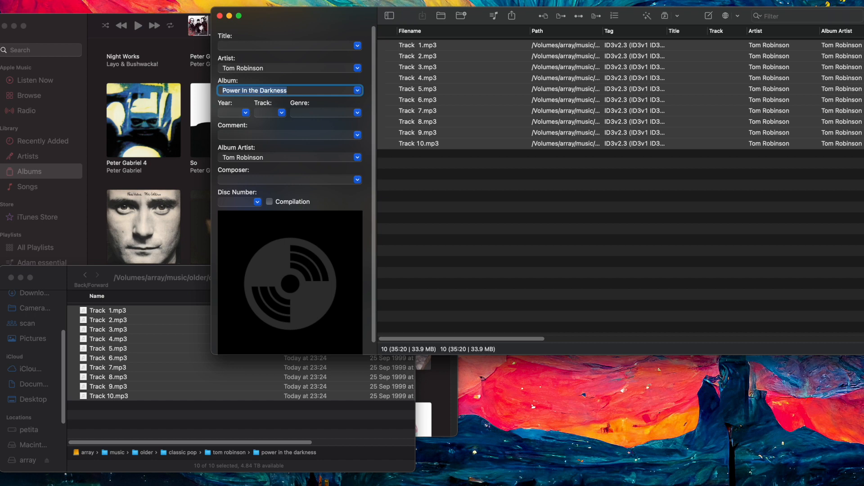
Step: Search Discogs by artist and album, preview the 1978 EMI vinyl release EMC-3226 and its track list, and cancel the lookup
{"action": "left_click", "coordinate": [150, 0]}
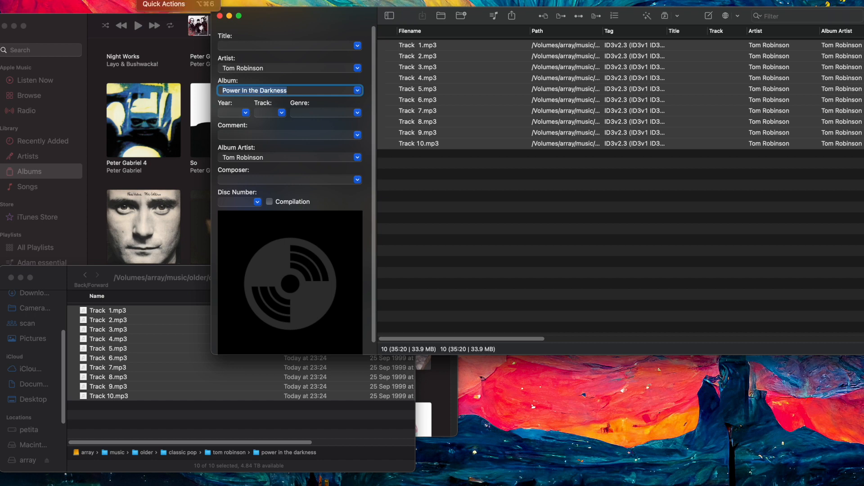
{"action": "mouse_move", "coordinate": [190, 0]}
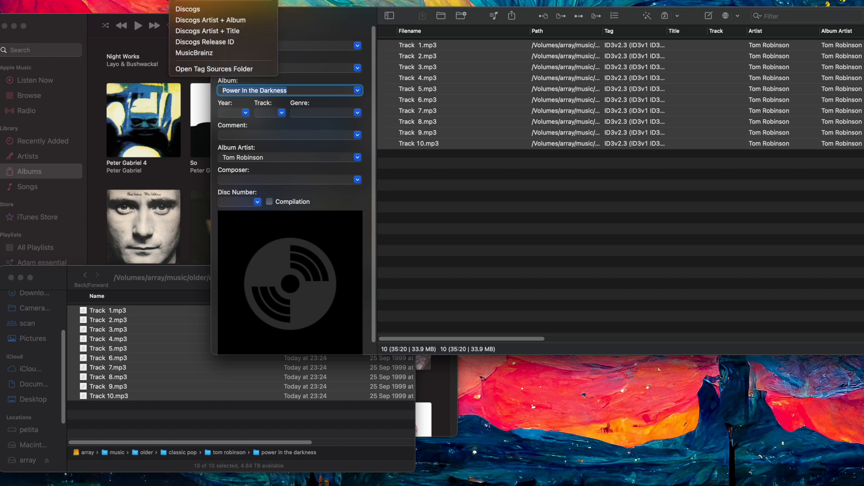
{"action": "left_click", "coordinate": [205, 1]}
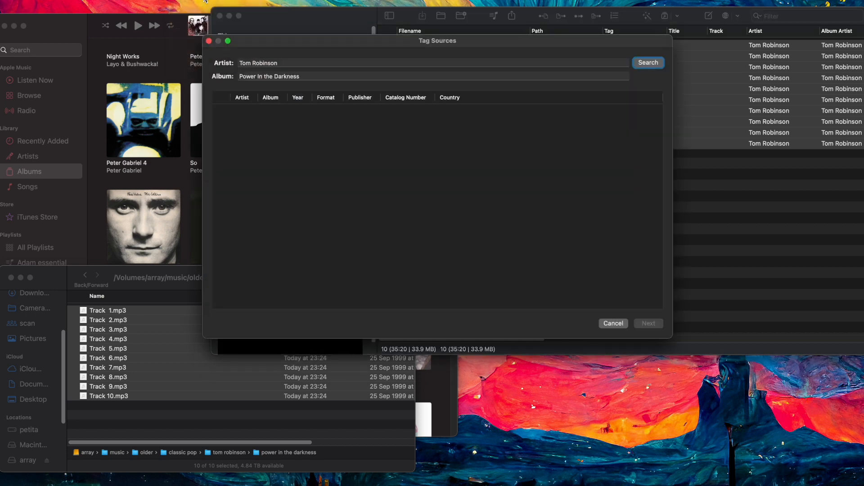
{"action": "left_click", "coordinate": [649, 63]}
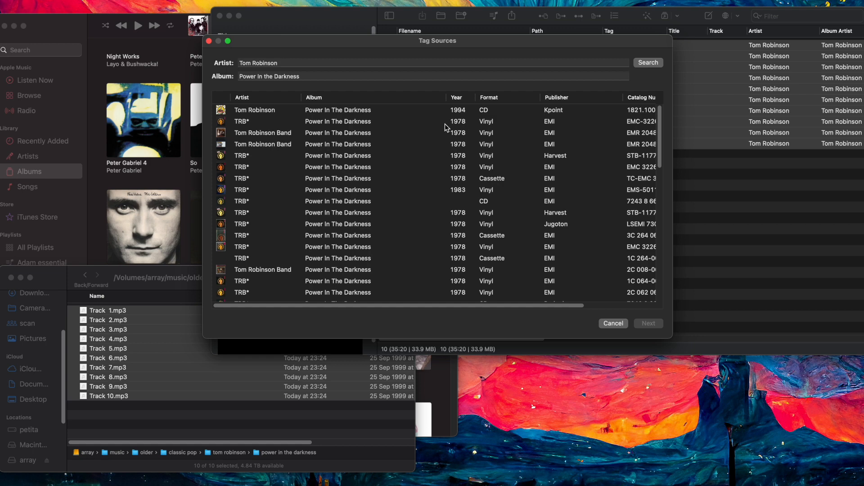
{"action": "left_click", "coordinate": [336, 122]}
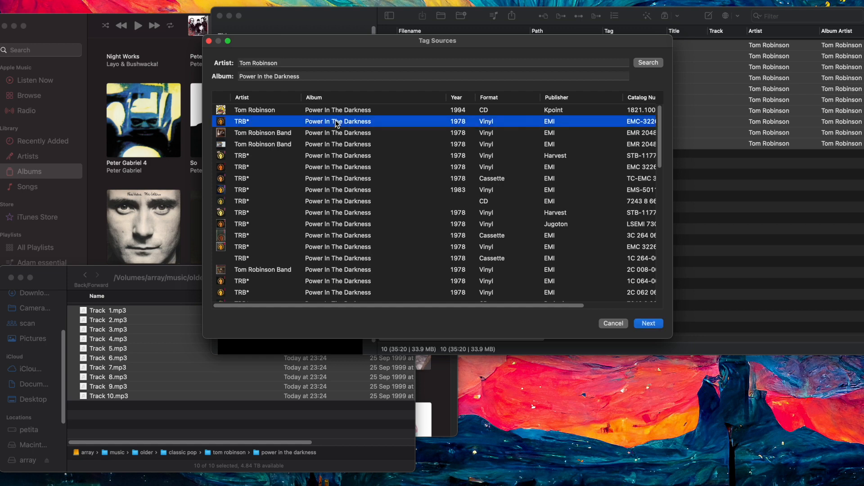
{"action": "left_click", "coordinate": [648, 324]}
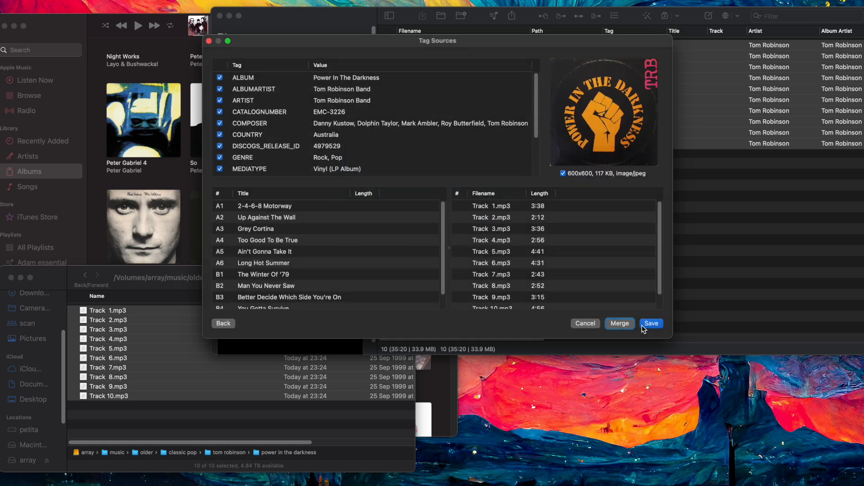
{"action": "left_click_drag", "start_coordinate": [441, 270], "coordinate": [441, 284]}
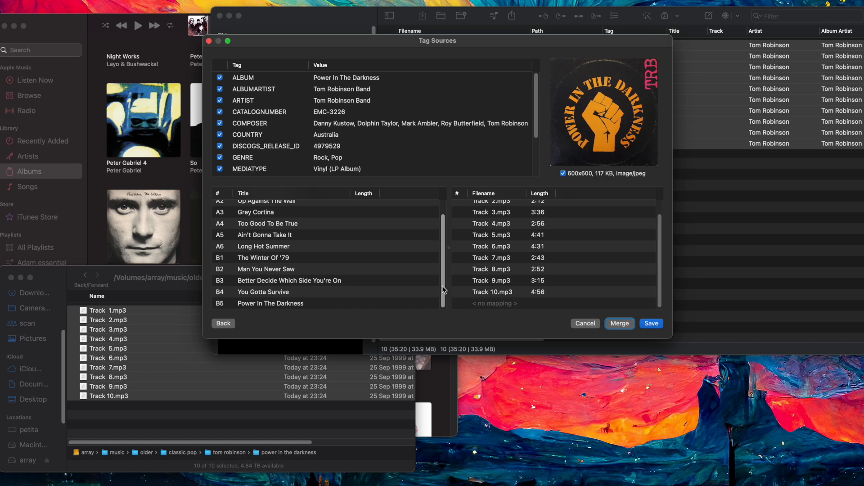
{"action": "left_click_drag", "start_coordinate": [442, 285], "coordinate": [442, 261]}
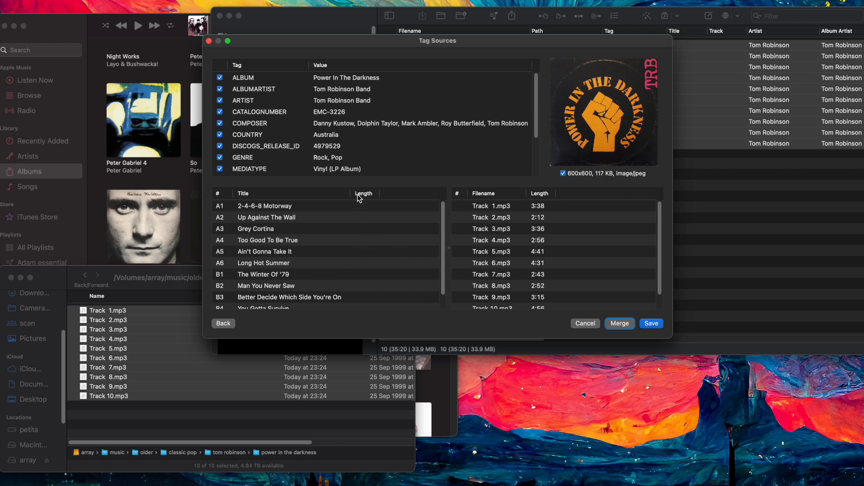
{"action": "left_click", "coordinate": [585, 323]}
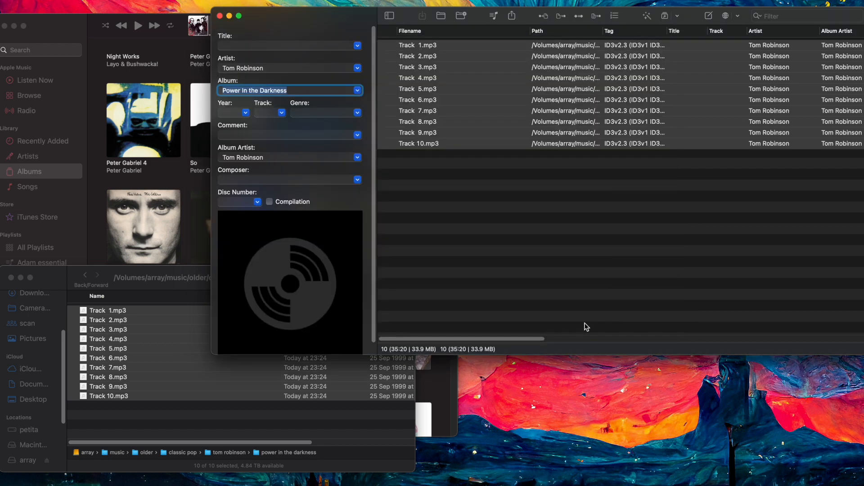
Step: Search Discogs by artist and album, load the 1978 EMI vinyl release EMC 3226, and compare its track titles with the files
{"action": "left_click", "coordinate": [151, 0]}
{"action": "mouse_move", "coordinate": [192, 0]}
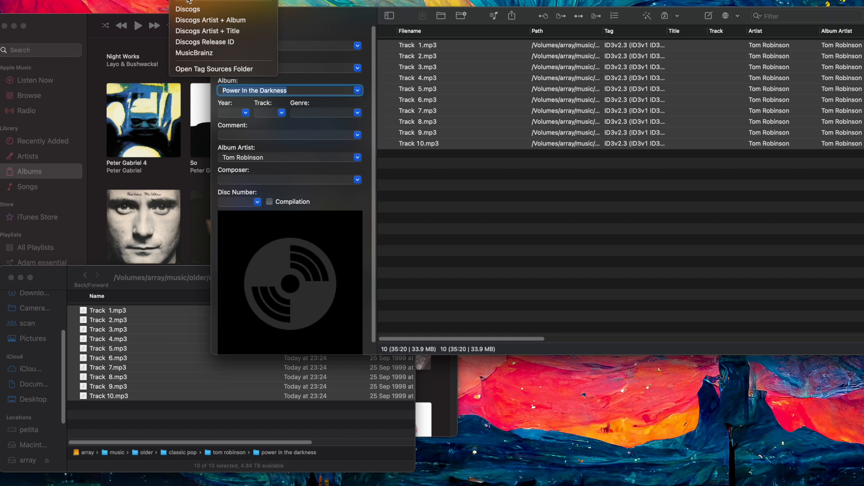
{"action": "left_click", "coordinate": [234, 20]}
{"action": "left_click", "coordinate": [643, 65]}
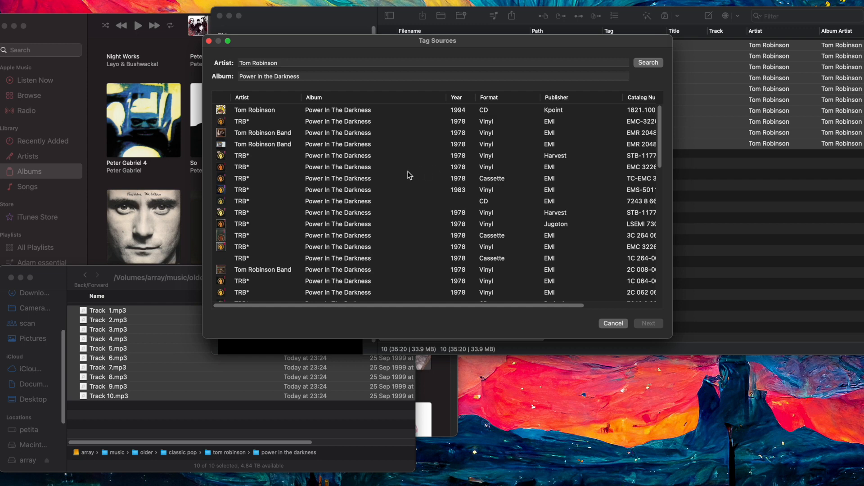
{"action": "left_click", "coordinate": [346, 170]}
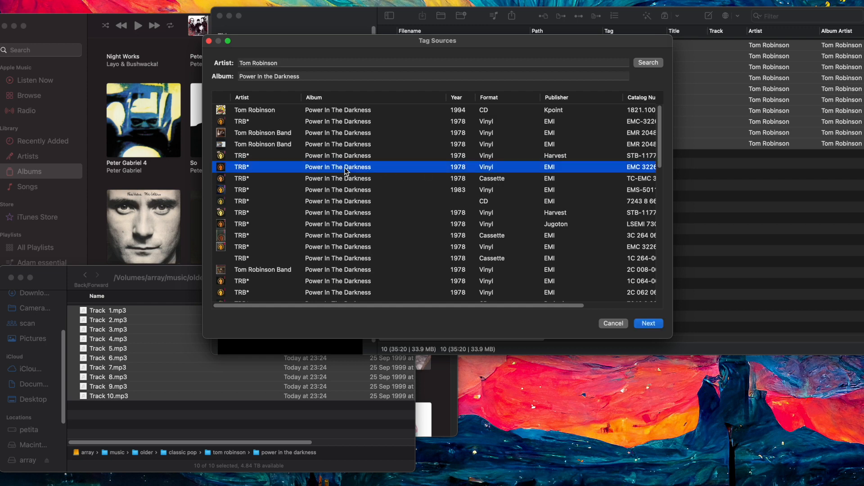
{"action": "left_click", "coordinate": [651, 324]}
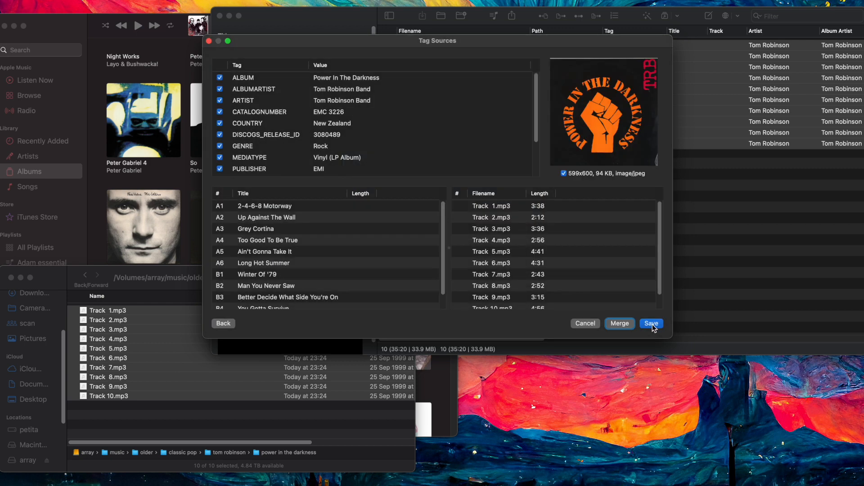
{"action": "scroll", "coordinate": [442, 300], "scroll_direction": "down", "scroll_amount": 2}
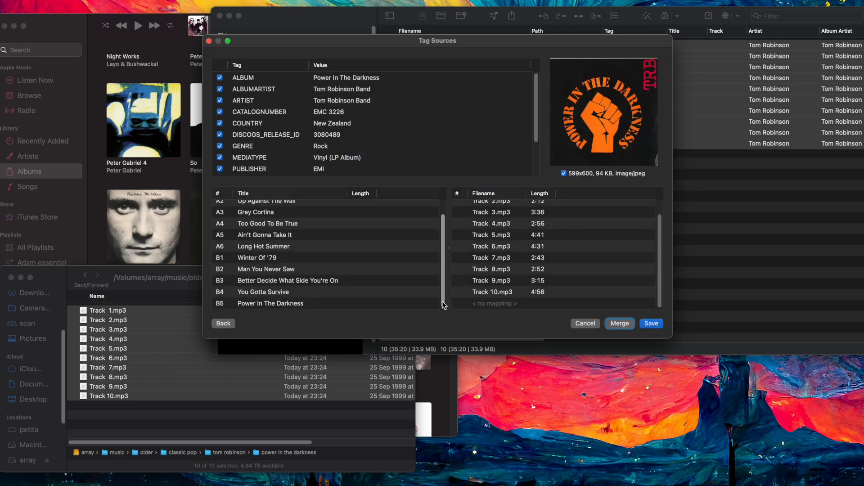
{"action": "scroll", "coordinate": [443, 293], "scroll_direction": "up", "scroll_amount": 2}
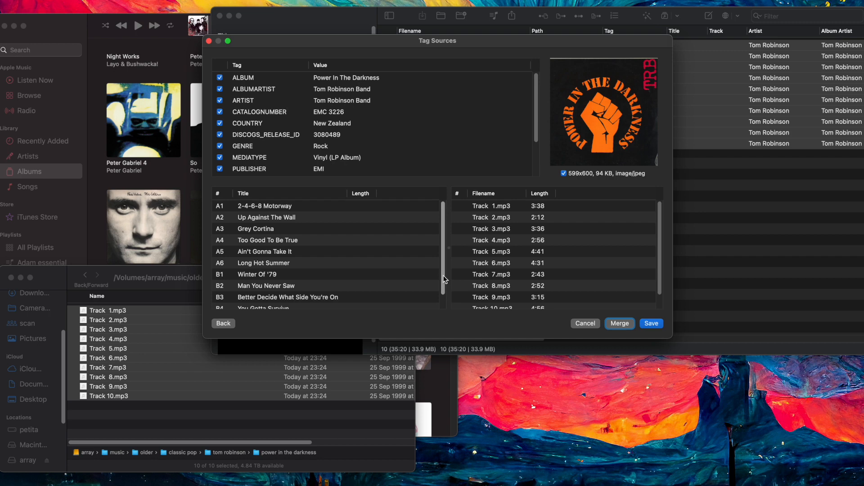
{"action": "left_click_drag", "start_coordinate": [444, 276], "coordinate": [444, 289]}
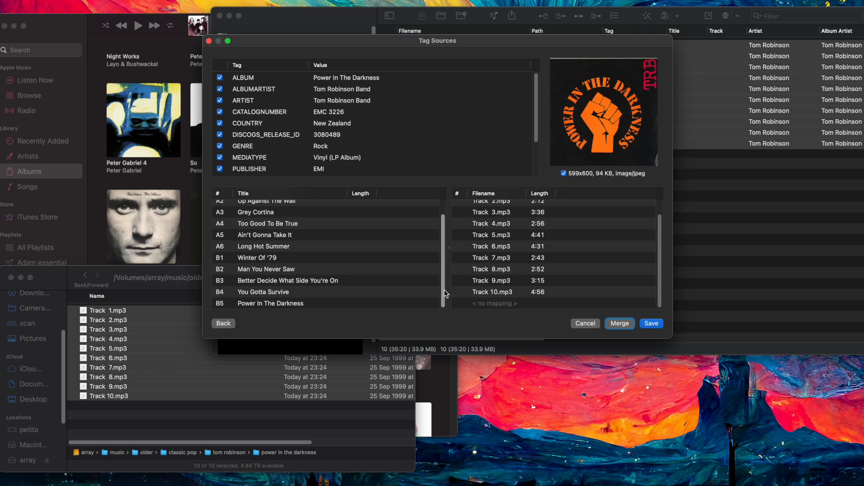
Step: Bring the "power in the darkness" folder window in front of the release preview and reposition it slightly
{"action": "left_click", "coordinate": [175, 272]}
{"action": "left_click_drag", "start_coordinate": [174, 272], "coordinate": [173, 264]}
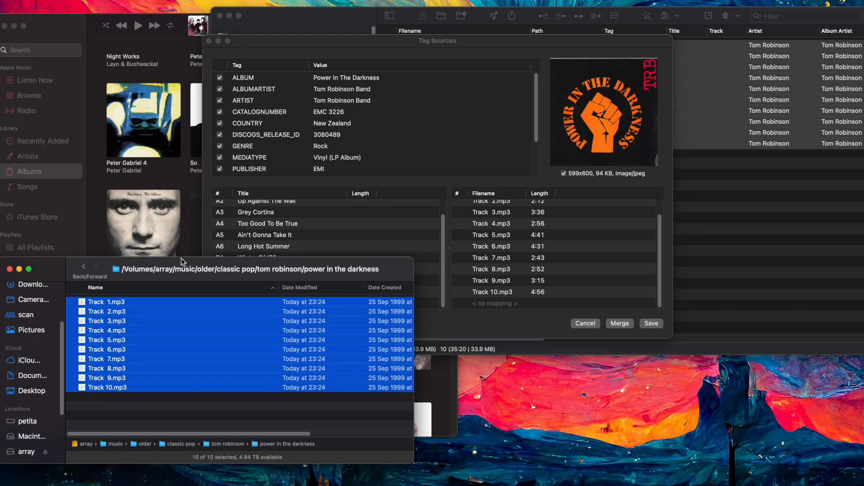
{"action": "left_click_drag", "start_coordinate": [178, 264], "coordinate": [199, 258]}
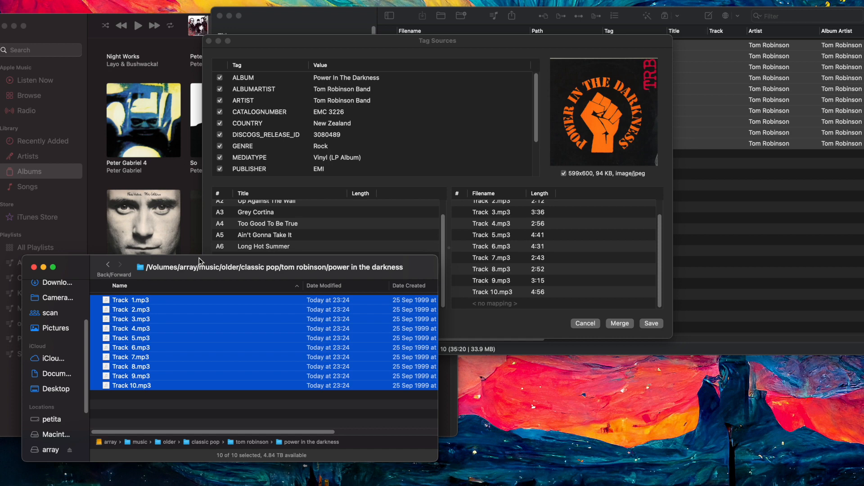
Step: Move the folder window clear of the release track list, widen it, and play Track 10.mp3 in Music
{"action": "left_click", "coordinate": [168, 378]}
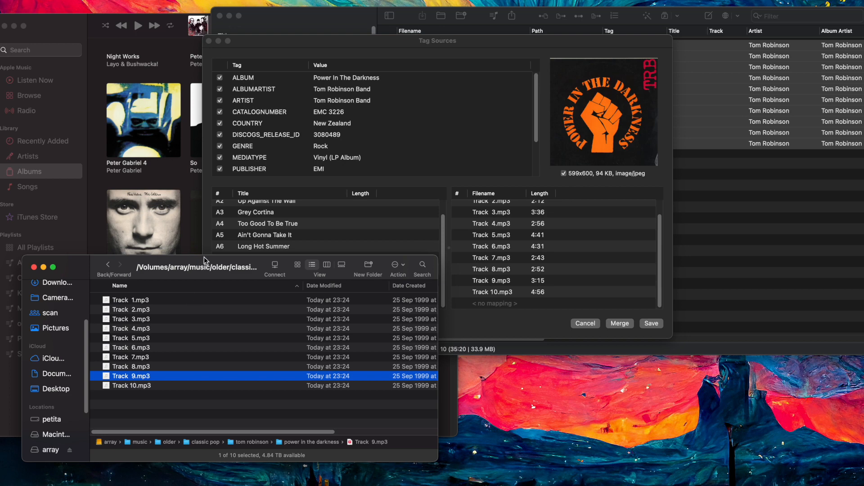
{"action": "left_click_drag", "start_coordinate": [202, 264], "coordinate": [173, 30]}
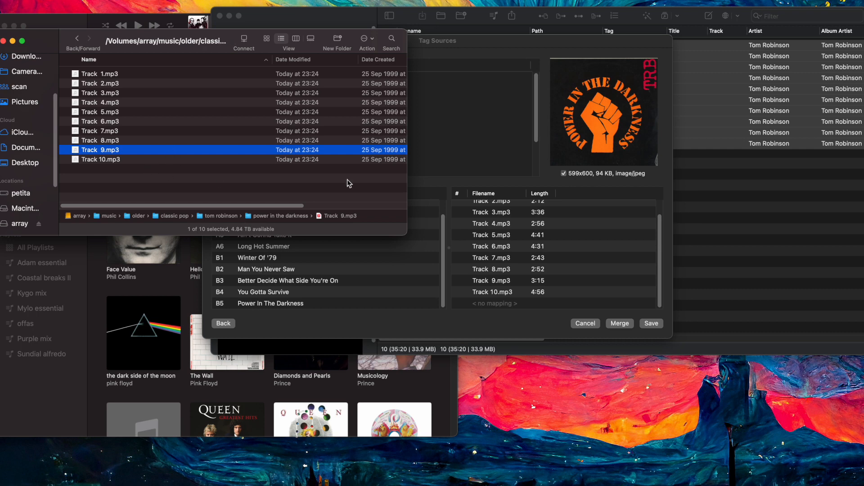
{"action": "left_click_drag", "start_coordinate": [400, 236], "coordinate": [521, 236]}
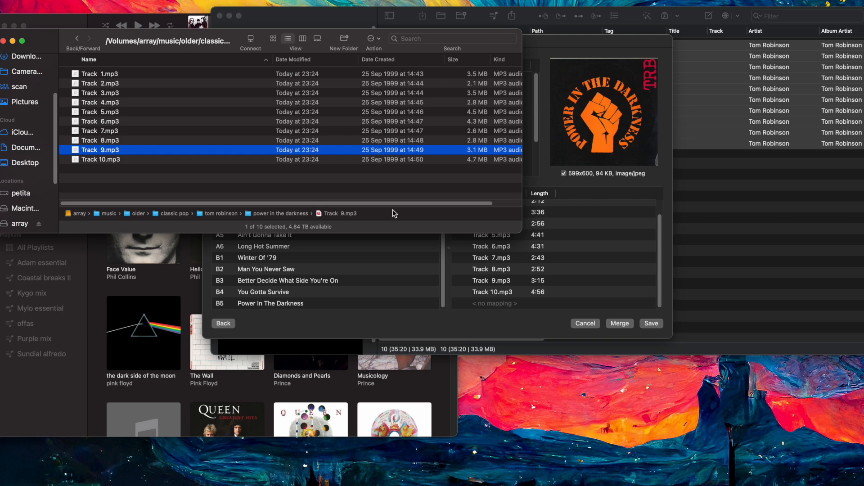
{"action": "double_click", "coordinate": [103, 161]}
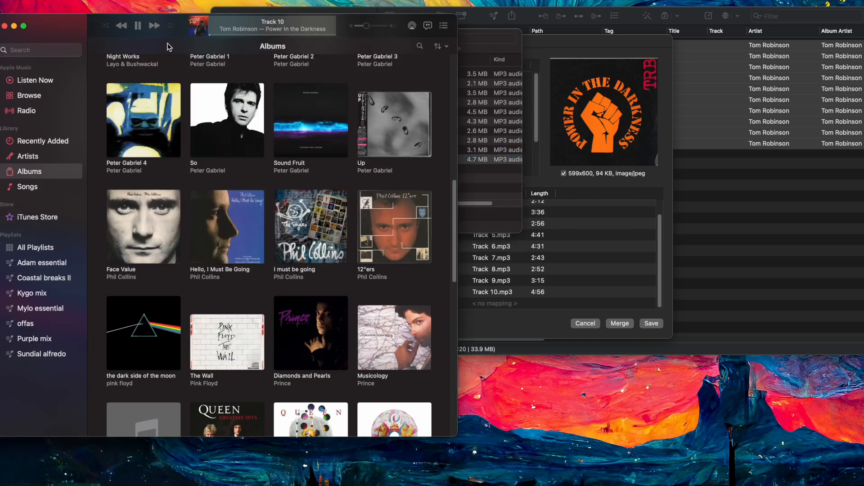
{"action": "mouse_move", "coordinate": [196, 30]}
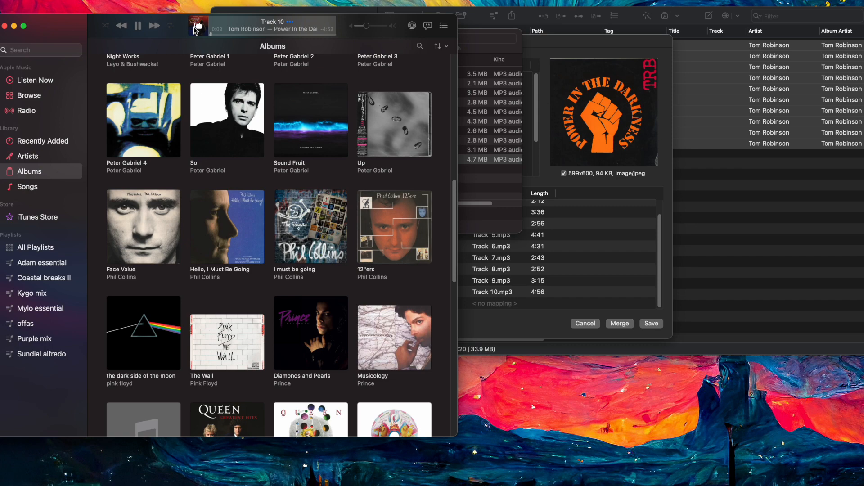
Step: Bring the release preview forward, reposition it over the library, and check the audio of Track 9 and Track 4 against the release titles
{"action": "left_click", "coordinate": [473, 324]}
{"action": "left_click", "coordinate": [402, 259]}
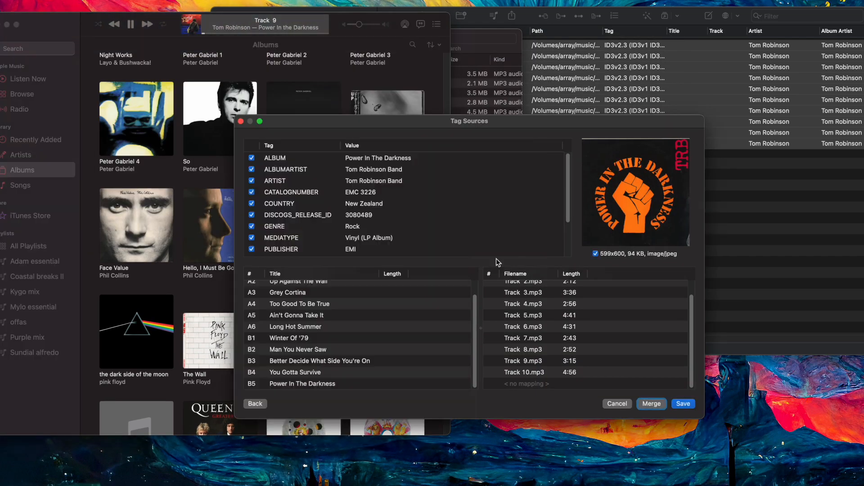
{"action": "left_click", "coordinate": [260, 36]}
{"action": "left_click_drag", "start_coordinate": [496, 119], "coordinate": [502, 122]}
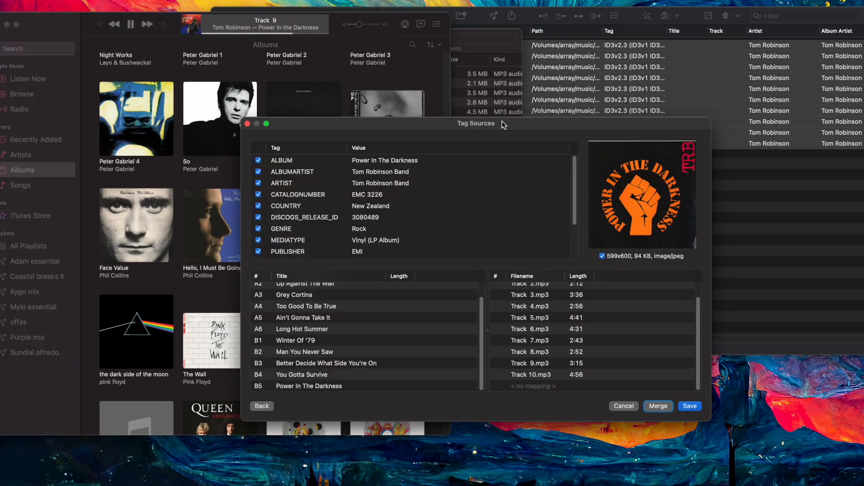
{"action": "left_click", "coordinate": [477, 38]}
{"action": "left_click", "coordinate": [93, 143]}
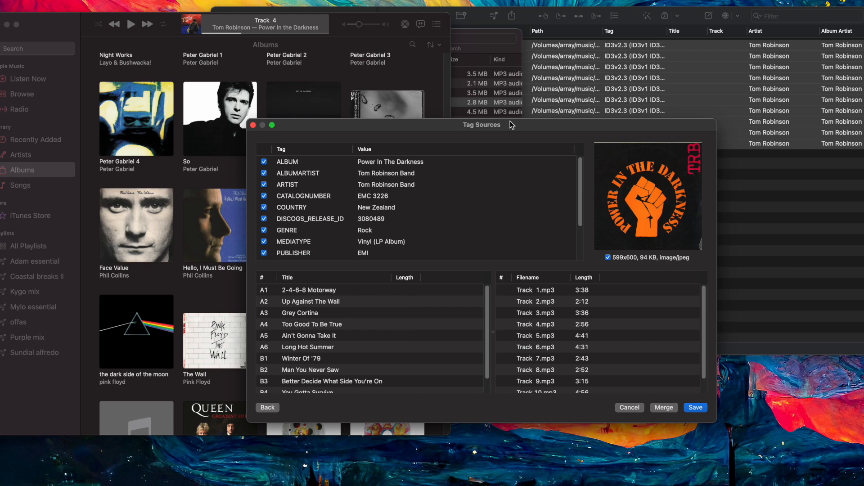
Step: Shift the file mapping so Grey Cortina has no file and Track 3.mp3 to Track 10.mp3 match A4 to B5, then save the tags
{"action": "scroll", "coordinate": [595, 314], "scroll_direction": "down", "scroll_amount": 2}
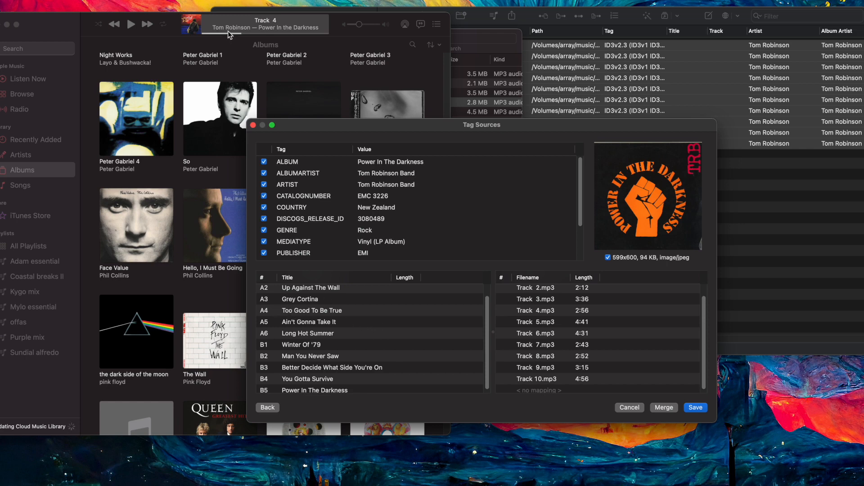
{"action": "mouse_move", "coordinate": [228, 30]}
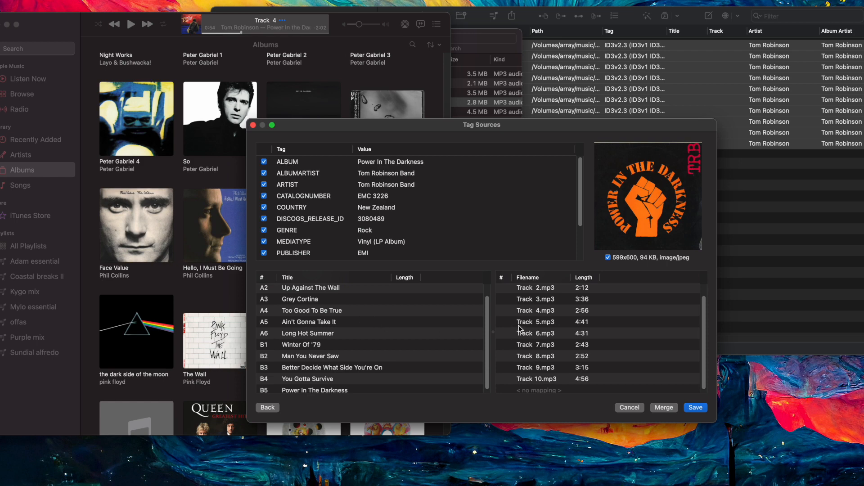
{"action": "scroll", "coordinate": [522, 345], "scroll_direction": "down", "scroll_amount": 1}
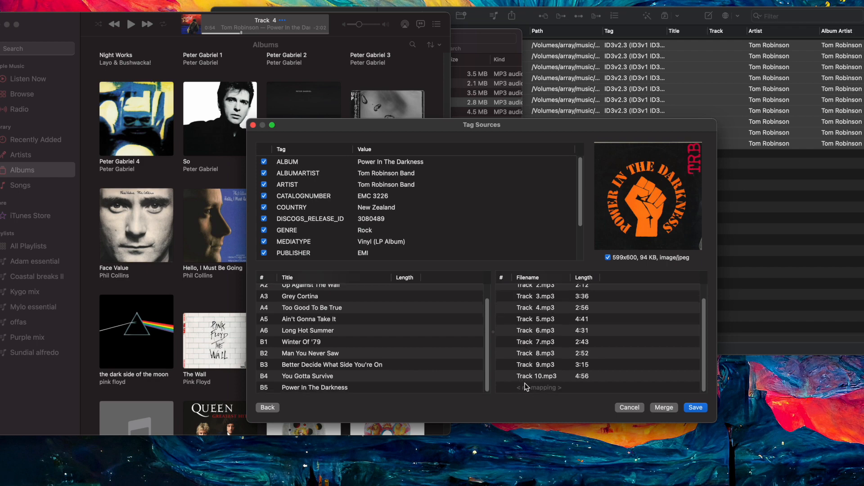
{"action": "left_click_drag", "start_coordinate": [528, 379], "coordinate": [532, 395]}
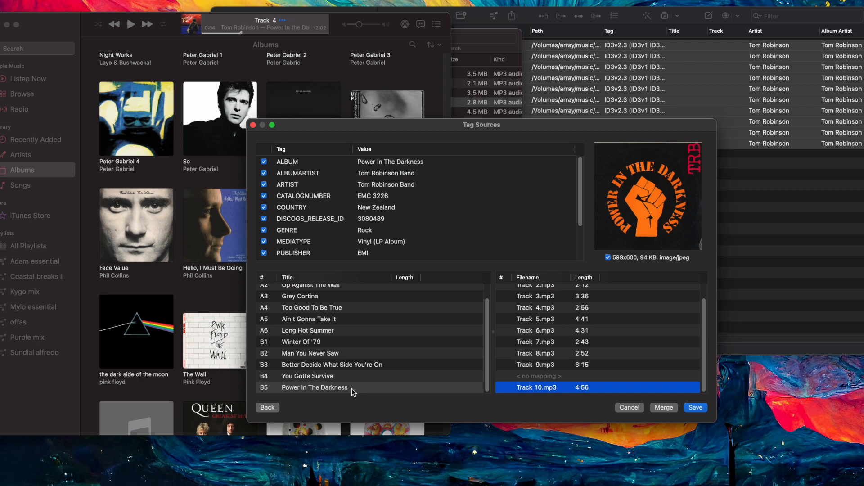
{"action": "left_click_drag", "start_coordinate": [546, 365], "coordinate": [539, 329]}
{"action": "scroll", "coordinate": [538, 313], "scroll_direction": "up", "scroll_amount": 2}
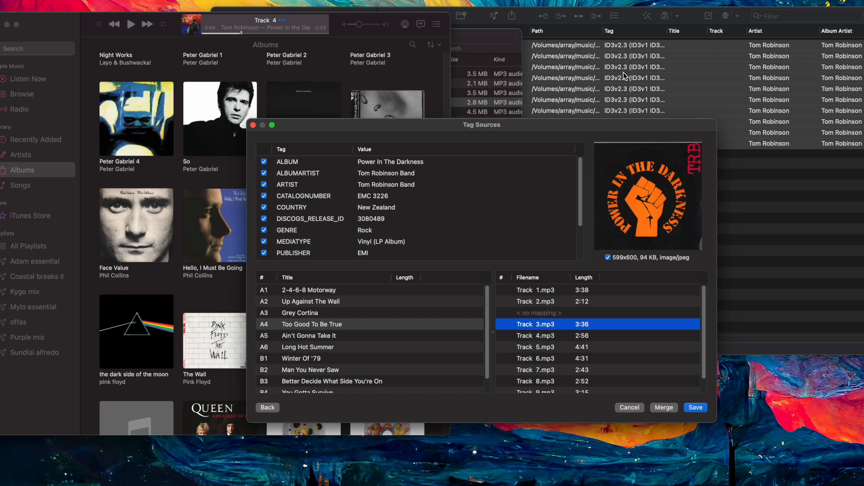
{"action": "left_click", "coordinate": [695, 407]}
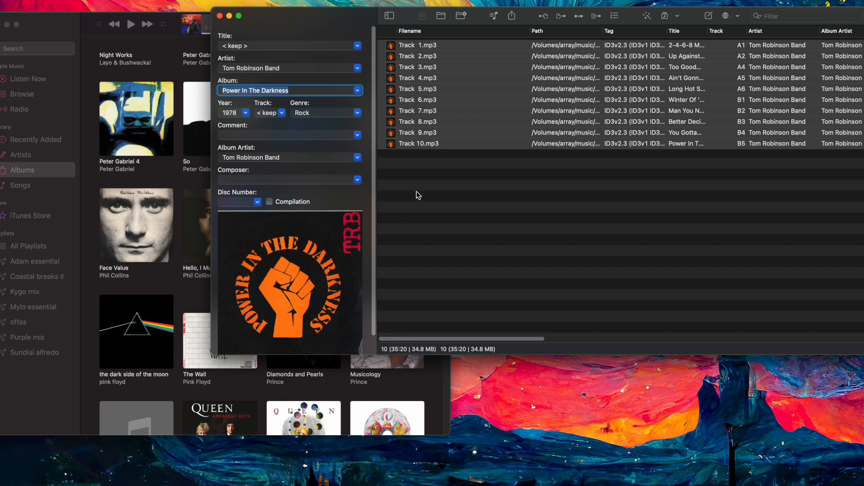
Step: Widen the Title column and assign track numbers to the selected files, starting at 1 with a total of 10 and leading zeros
{"action": "left_click_drag", "start_coordinate": [704, 35], "coordinate": [746, 34]}
{"action": "left_click_drag", "start_coordinate": [690, 11], "coordinate": [597, 23]}
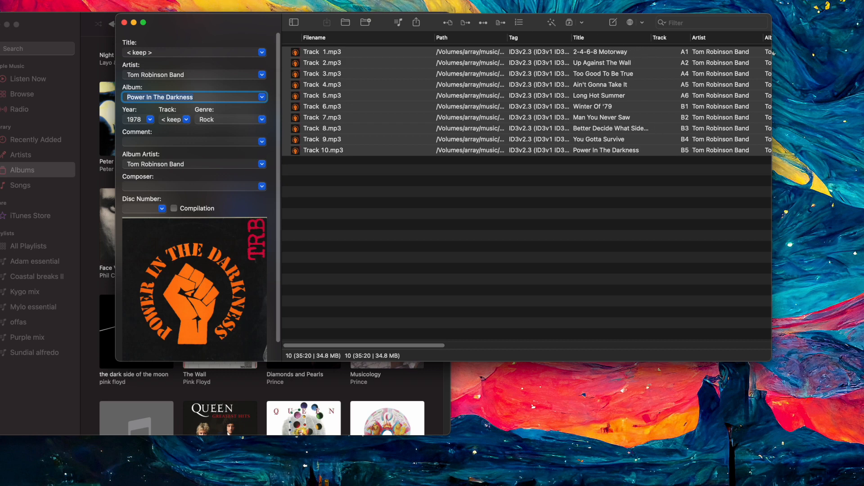
{"action": "left_click", "coordinate": [118, 0]}
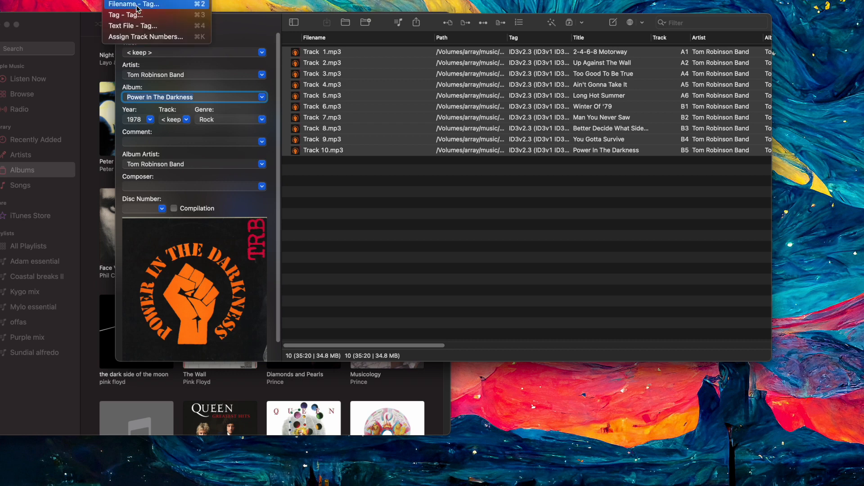
{"action": "left_click", "coordinate": [148, 38]}
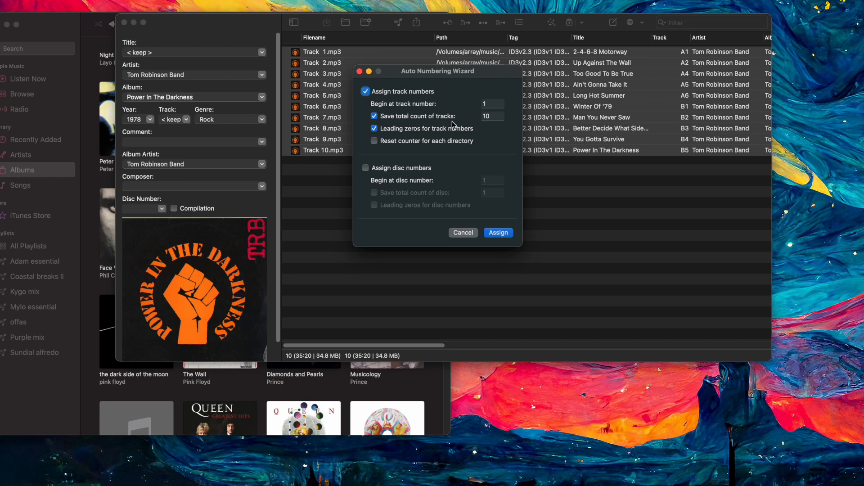
{"action": "left_click", "coordinate": [497, 234]}
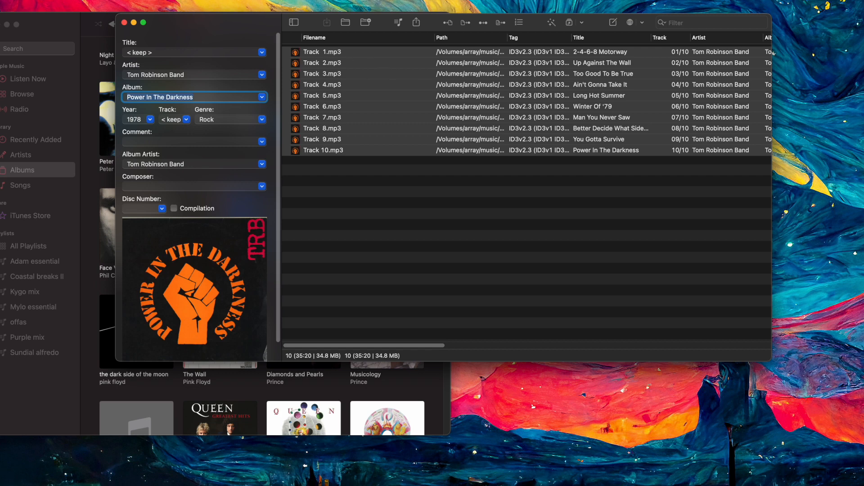
Step: Rename the selected files from their tags as two-digit track number plus title, allowing access to the "power in the darkness" folder
{"action": "left_click", "coordinate": [151, 0]}
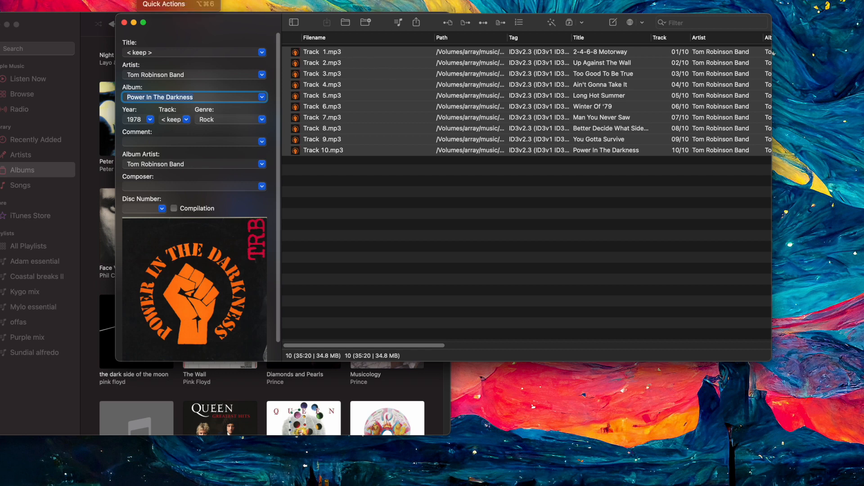
{"action": "mouse_move", "coordinate": [120, 0]}
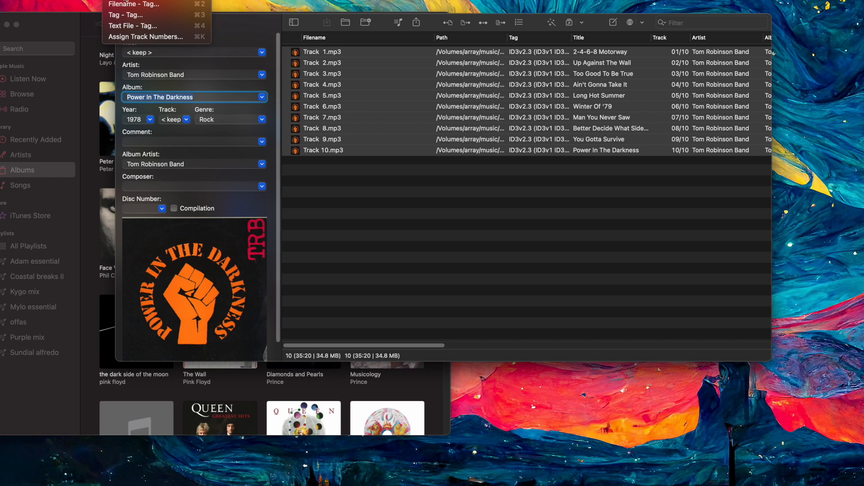
{"action": "left_click", "coordinate": [126, 1]}
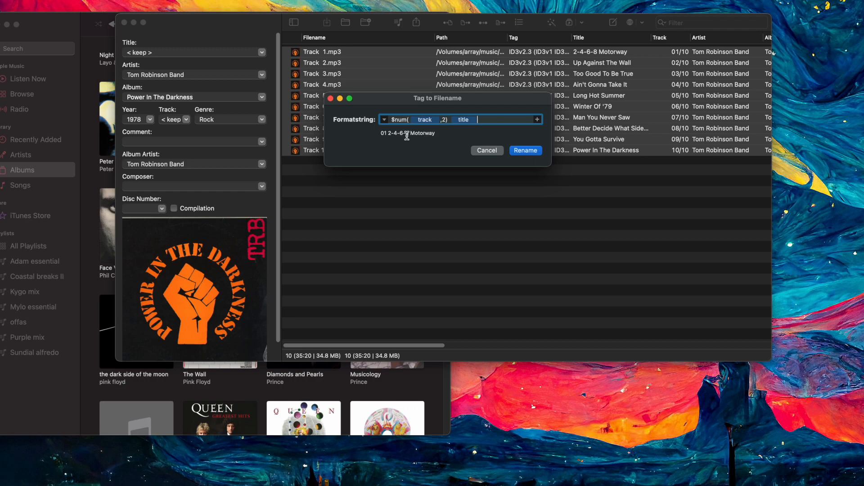
{"action": "left_click", "coordinate": [527, 152]}
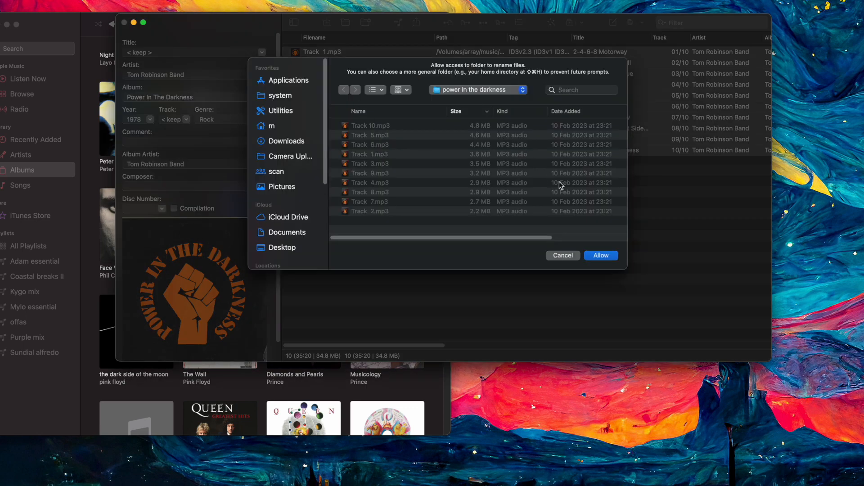
{"action": "left_click", "coordinate": [606, 258]}
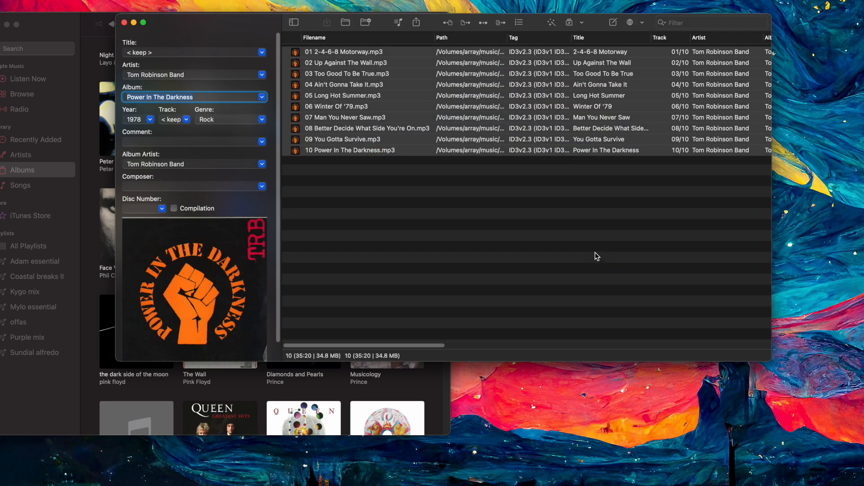
Step: Bring the folder window forward, move it clear of the tag fields, check the renamed files, and go up to the "tom robinson" folder
{"action": "left_click_drag", "start_coordinate": [431, 24], "coordinate": [478, 86]}
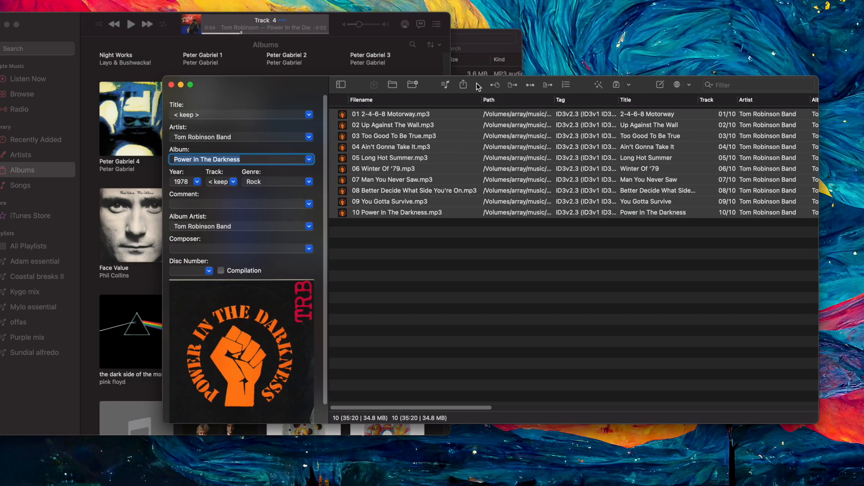
{"action": "left_click", "coordinate": [456, 46]}
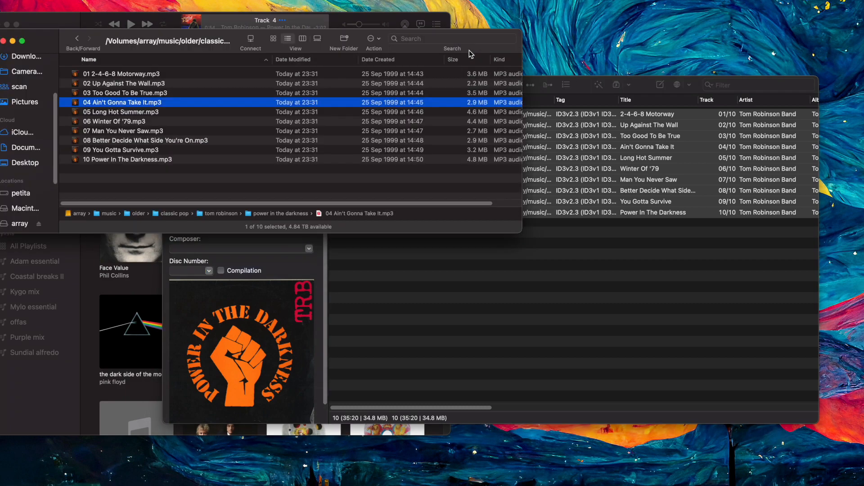
{"action": "left_click_drag", "start_coordinate": [367, 40], "coordinate": [568, 48]}
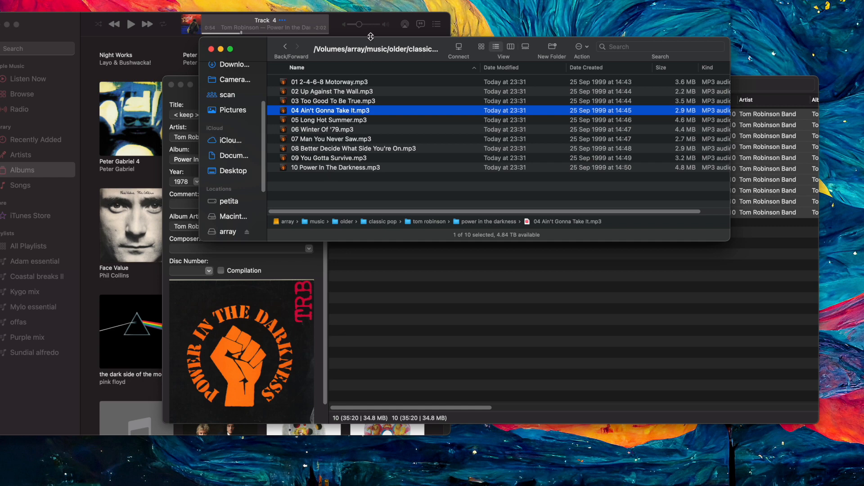
{"action": "left_click_drag", "start_coordinate": [376, 47], "coordinate": [486, 31]}
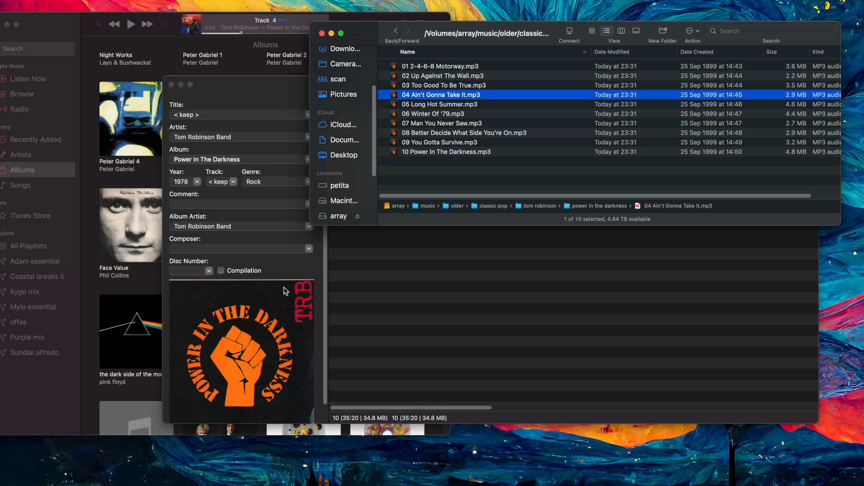
{"action": "left_click", "coordinate": [477, 178]}
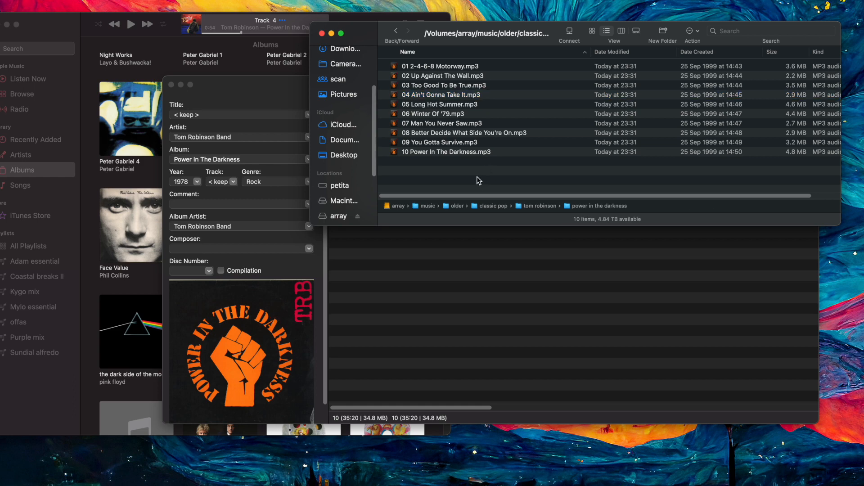
{"action": "key", "text": "super+Up"}
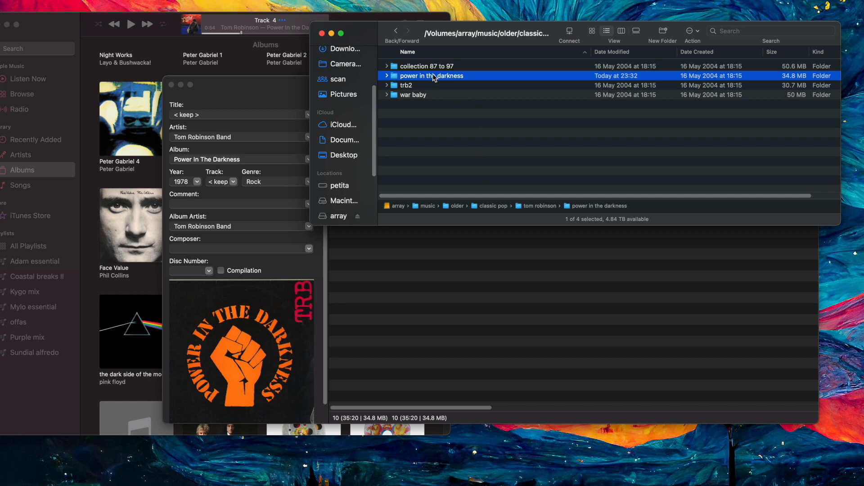
Step: Look through the Music albums for the Power In The Darkness entries, narrowing the folder window, and bring that window back in front
{"action": "left_click", "coordinate": [169, 20]}
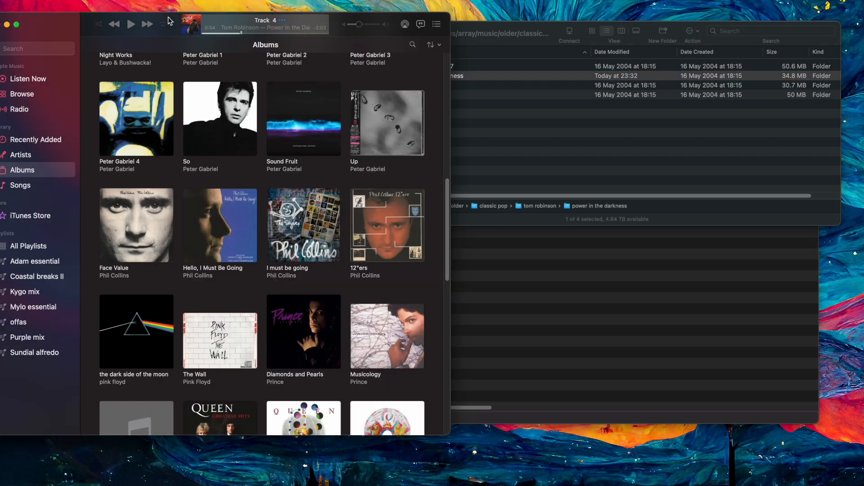
{"action": "left_click", "coordinate": [509, 141]}
{"action": "left_click_drag", "start_coordinate": [310, 193], "coordinate": [420, 181]}
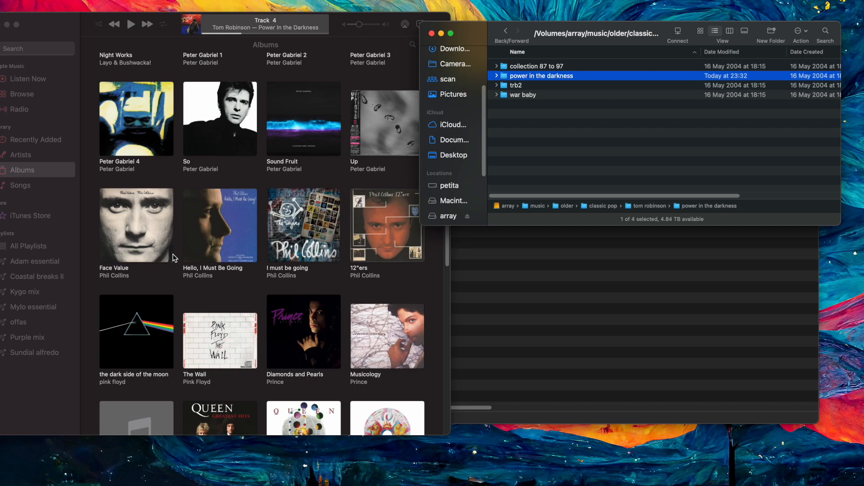
{"action": "scroll", "coordinate": [173, 254], "scroll_direction": "down", "scroll_amount": 3}
{"action": "scroll", "coordinate": [175, 257], "scroll_direction": "down", "scroll_amount": 5}
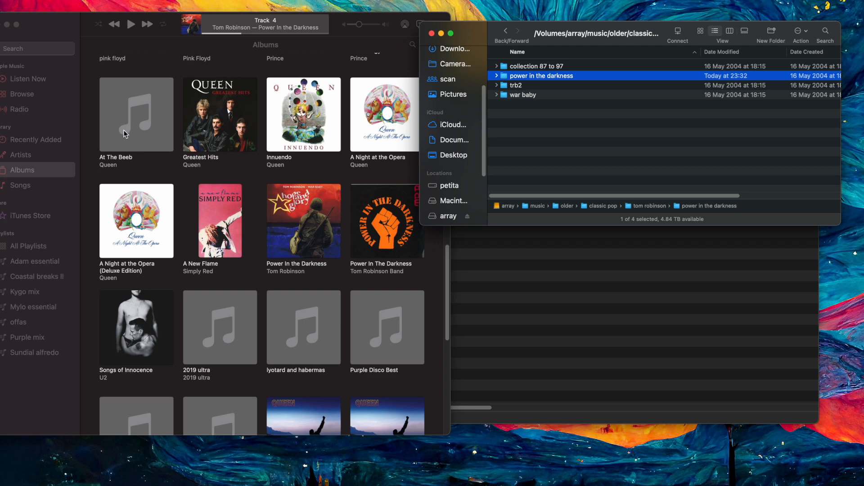
{"action": "left_click_drag", "start_coordinate": [173, 23], "coordinate": [175, 20]}
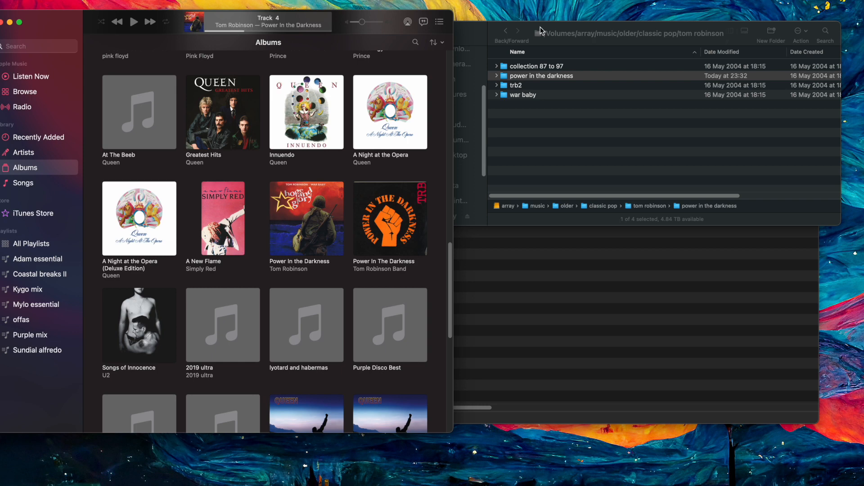
{"action": "mouse_move", "coordinate": [132, 308]}
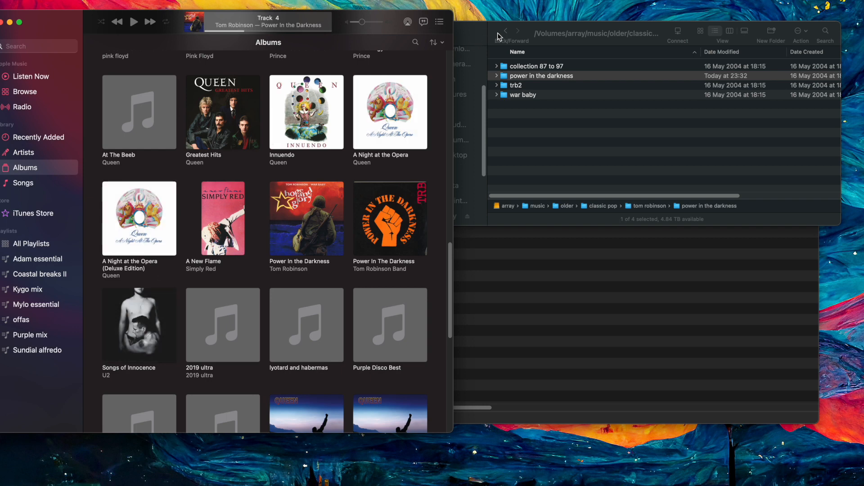
{"action": "left_click", "coordinate": [529, 32]}
{"action": "left_click_drag", "start_coordinate": [529, 31], "coordinate": [520, 23]}
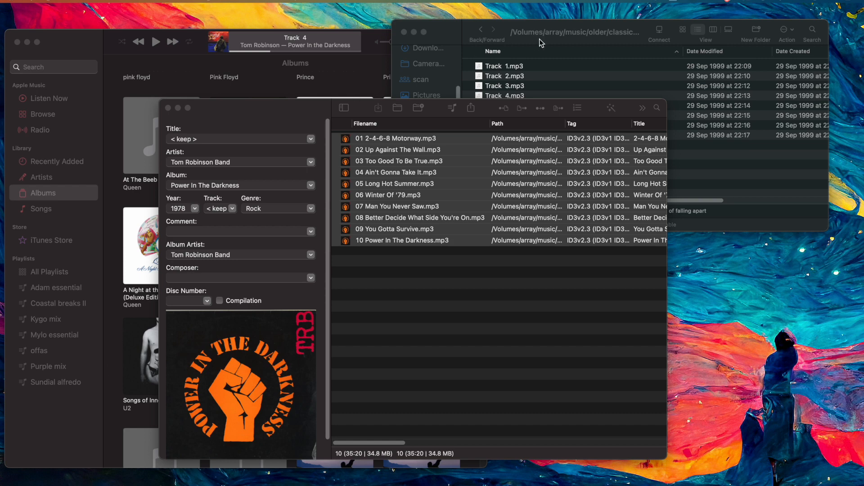
Step: Load all eight tracks from the "the art of falling apart" folder into the tag editor and widen its window to show the Track column
{"action": "left_click", "coordinate": [534, 27]}
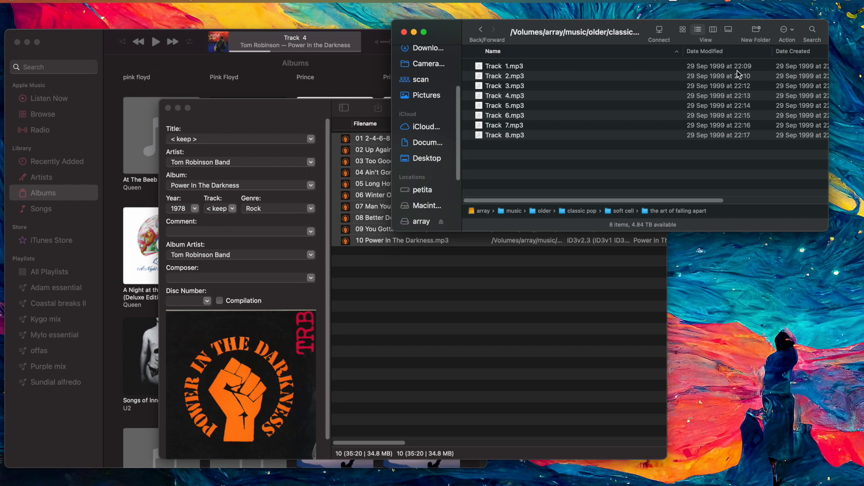
{"action": "left_click", "coordinate": [530, 116]}
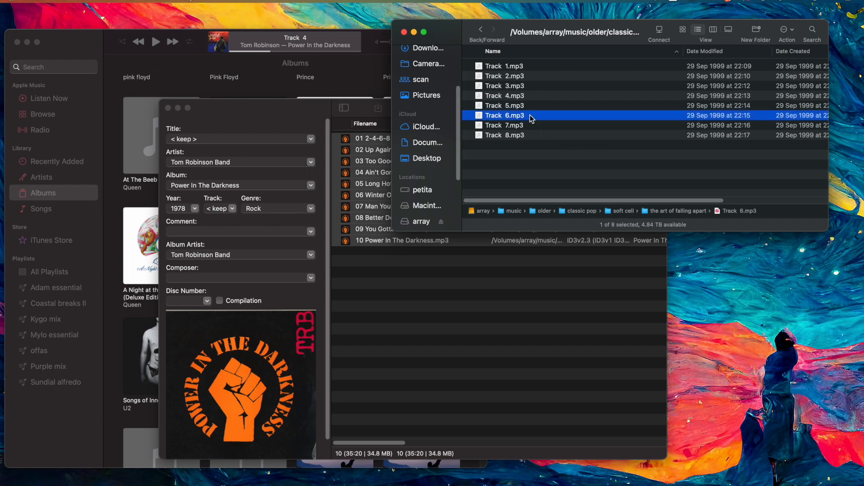
{"action": "key", "text": "super+a"}
{"action": "left_click_drag", "start_coordinate": [502, 89], "coordinate": [458, 281]}
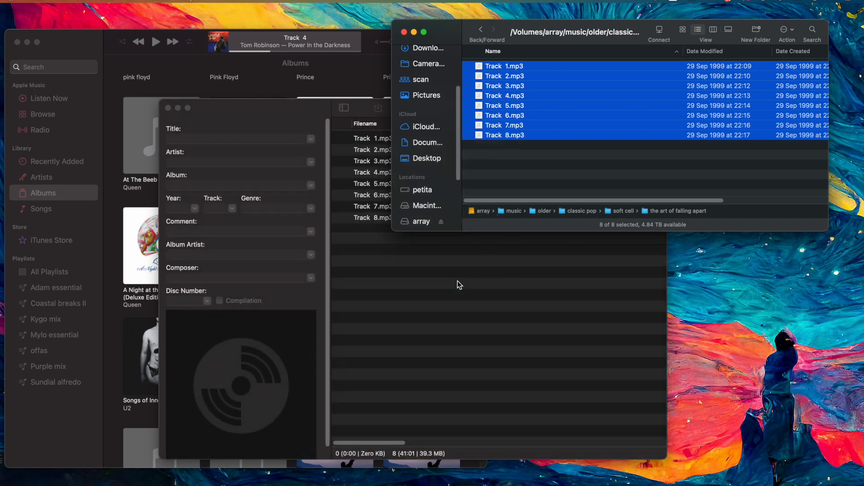
{"action": "left_click", "coordinate": [457, 280]}
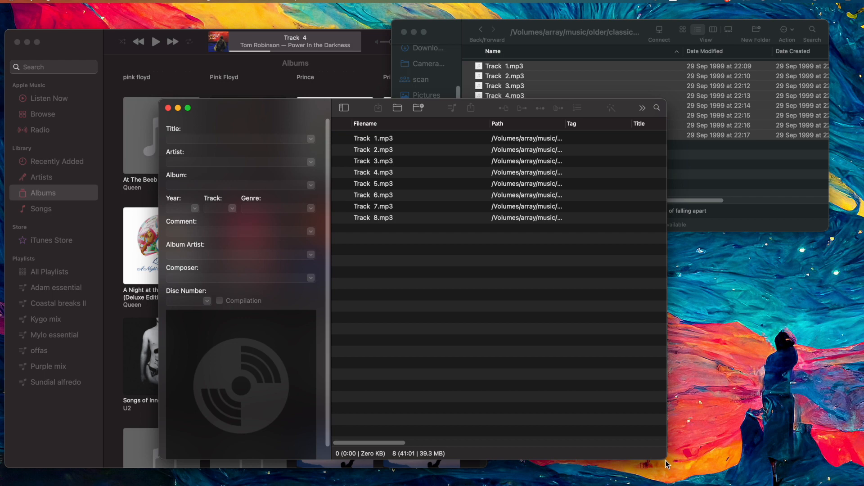
{"action": "left_click_drag", "start_coordinate": [666, 459], "coordinate": [774, 446]}
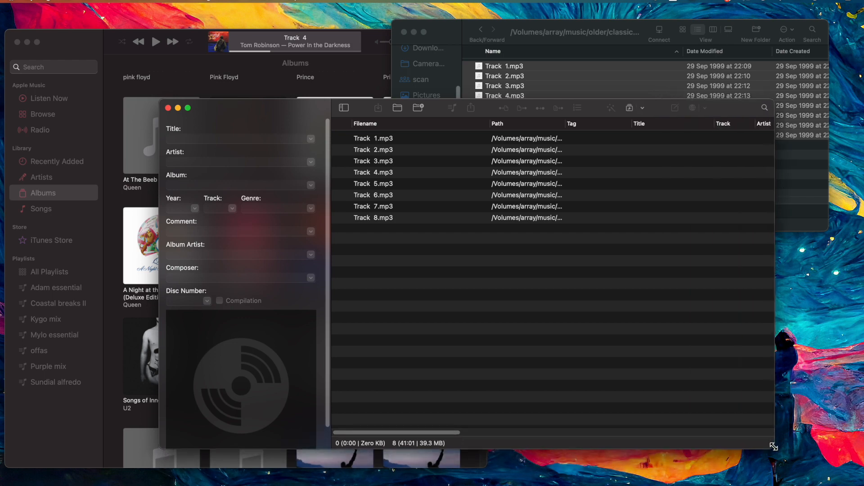
Step: Select all the loaded files and enter Soft Cell as their artist
{"action": "left_click", "coordinate": [407, 164]}
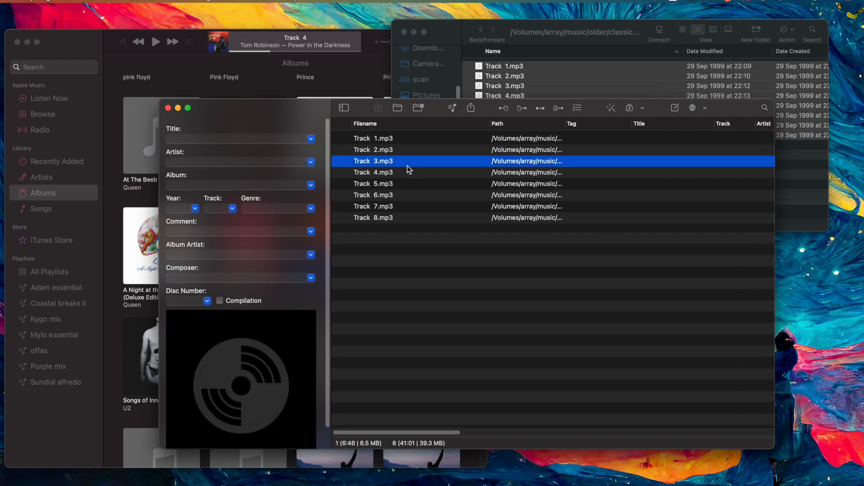
{"action": "key", "text": "super+a"}
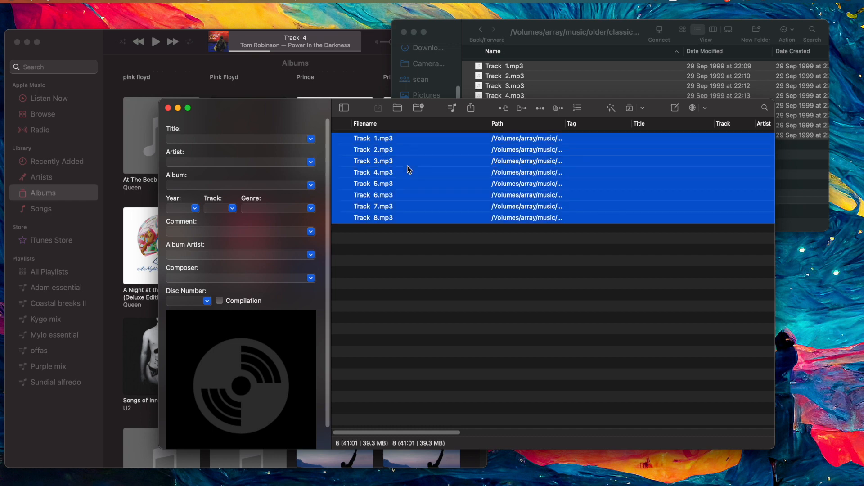
{"action": "left_click", "coordinate": [225, 165]}
{"action": "type", "text": "Soft Cell"}
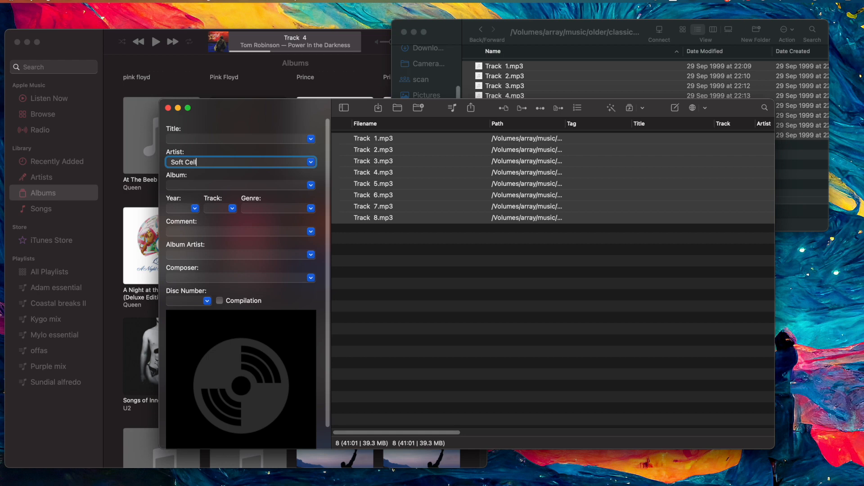
{"action": "key", "text": "Tab"}
Step: Check the album folder's name and enter The Art of Falling Apart as the album of the selected files
{"action": "left_click", "coordinate": [804, 225]}
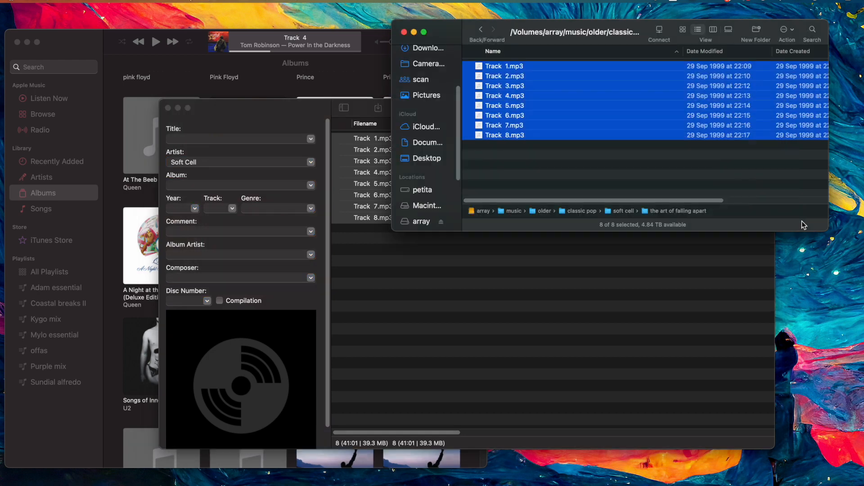
{"action": "left_click", "coordinate": [625, 311]}
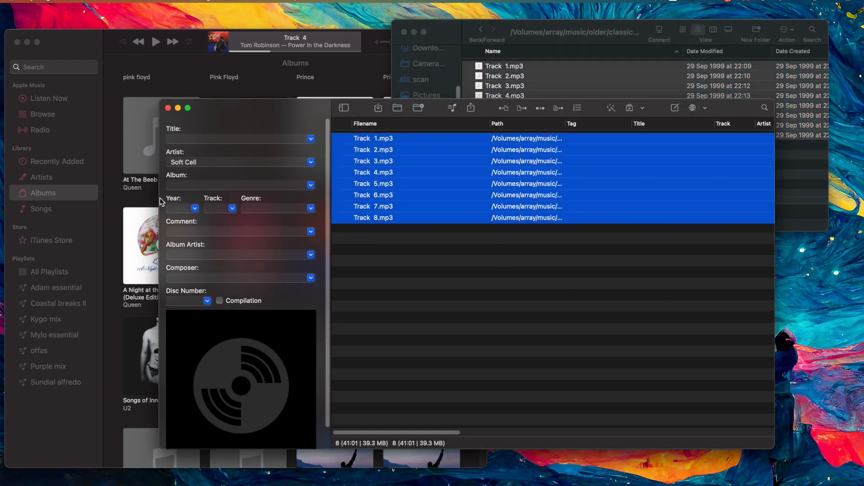
{"action": "left_click", "coordinate": [176, 185]}
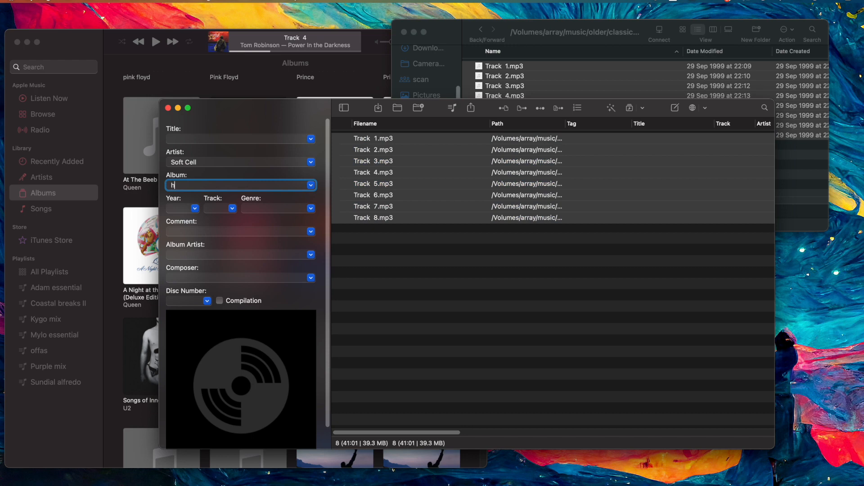
{"action": "type", "text": "The Art o"}
{"action": "type", "text": "f Falling Ap"}
{"action": "type", "text": "rart"}
{"action": "key", "text": "BackSpace"}
{"action": "key", "text": "BackSpace"}
{"action": "key", "text": "BackSpace"}
{"action": "key", "text": "BackSpace"}
{"action": "key", "text": "BackSpace"}
{"action": "type", "text": "ar"}
{"action": "key", "text": "BackSpace"}
{"action": "key", "text": "BackSpace"}
{"action": "type", "text": "part"}
Step: Enter Soft Cell as the album artist and save the tags to the selected files
{"action": "double_click", "coordinate": [206, 164]}
{"action": "key", "text": "super+c"}
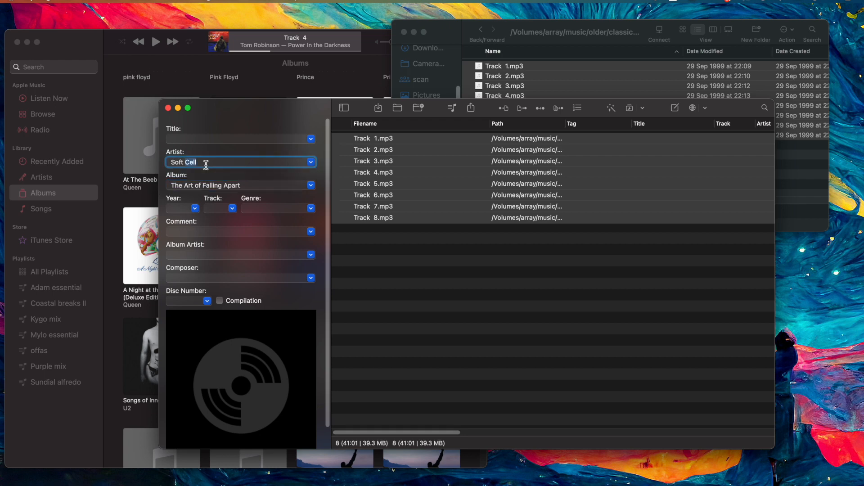
{"action": "left_click", "coordinate": [216, 253]}
{"action": "key", "text": "super+v"}
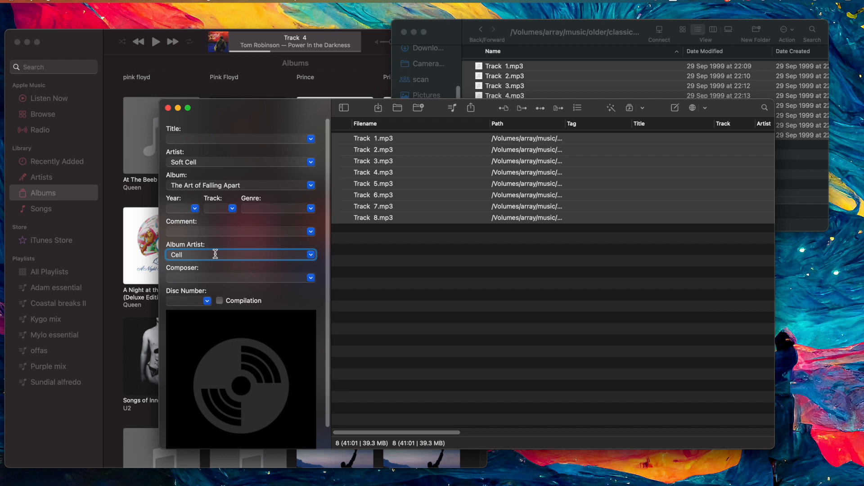
{"action": "key", "text": "BackSpace"}
{"action": "key", "text": "BackSpace"}
{"action": "key", "text": "BackSpace"}
{"action": "key", "text": "BackSpace"}
{"action": "type", "text": "Soft Cell"}
{"action": "key", "text": "super+s"}
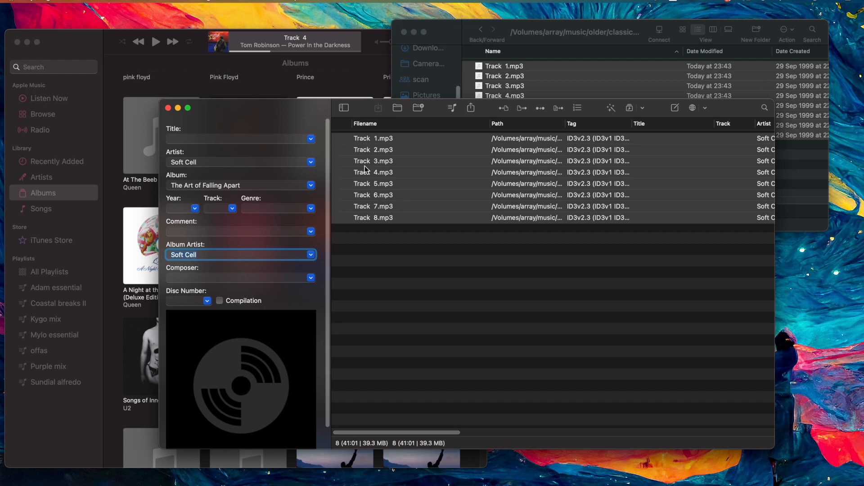
Step: Search Discogs by artist and album, choose the 1987 UK vinyl release SOD 2, and save its tags and cover to the files
{"action": "left_click", "coordinate": [211, 2]}
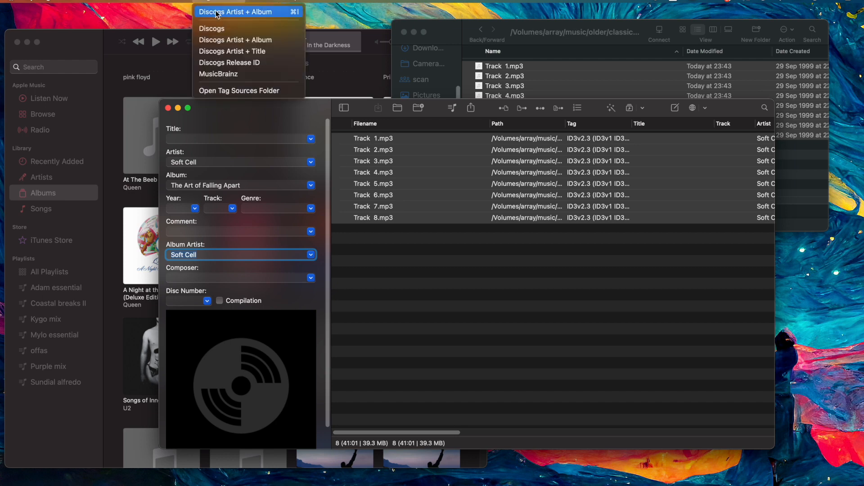
{"action": "left_click", "coordinate": [216, 12]}
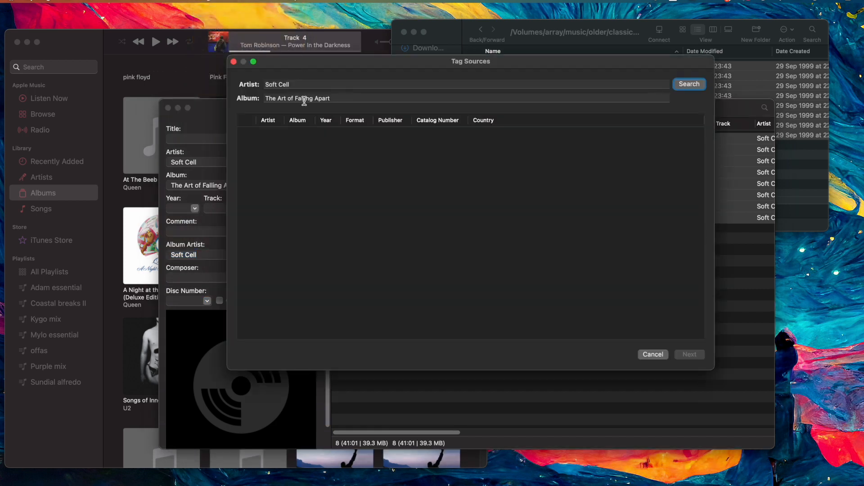
{"action": "left_click", "coordinate": [689, 85]}
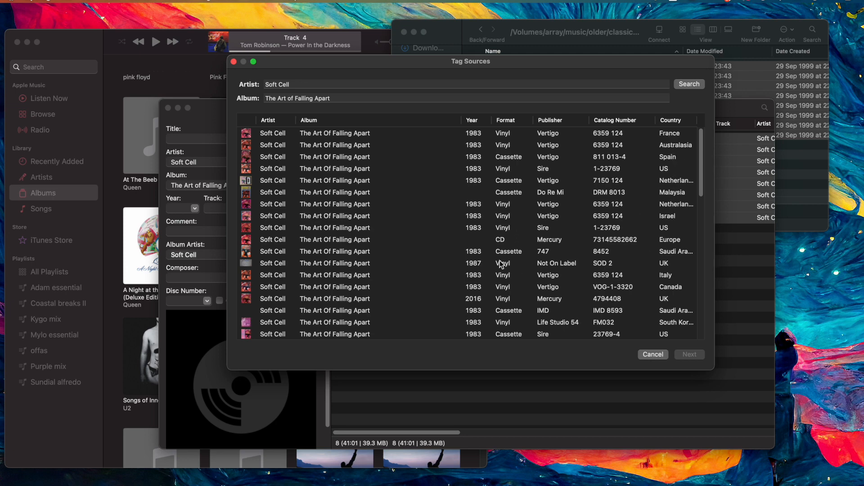
{"action": "left_click", "coordinate": [334, 265]}
{"action": "left_click", "coordinate": [690, 355]}
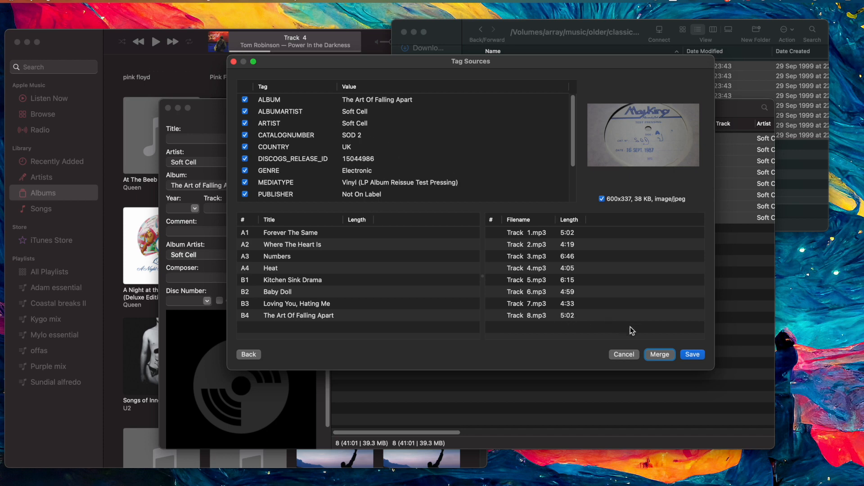
{"action": "left_click", "coordinate": [693, 355]}
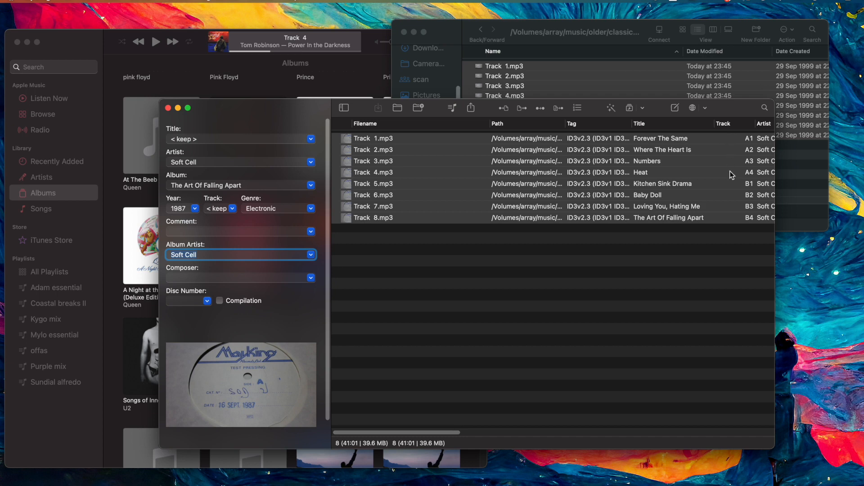
Step: Assign track numbers to the selected files, starting at 1 with a total of 8 and leading zeros
{"action": "left_click", "coordinate": [140, 3]}
{"action": "left_click", "coordinate": [159, 57]}
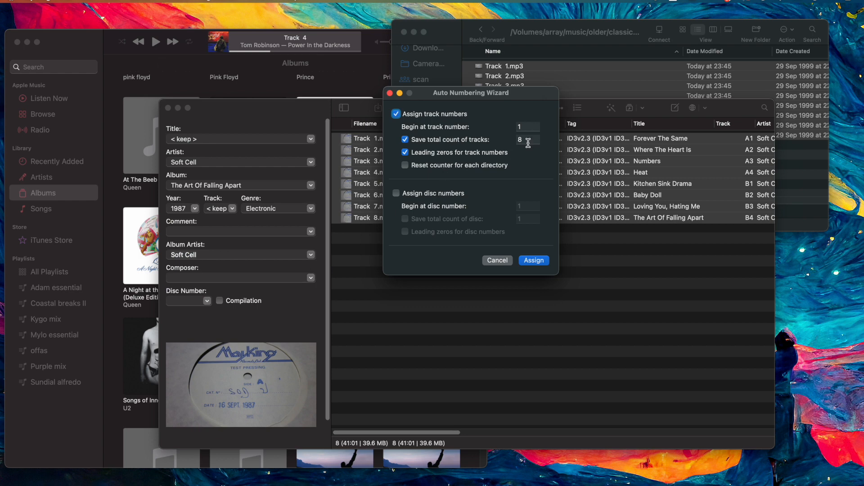
{"action": "left_click", "coordinate": [405, 152]}
{"action": "left_click", "coordinate": [529, 264]}
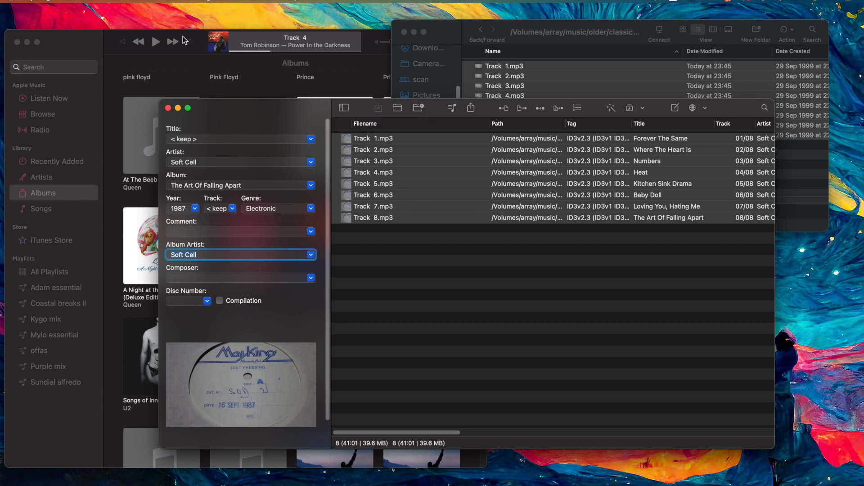
Step: Rename the selected files from their tags as two-digit track number plus title
{"action": "left_click", "coordinate": [172, 2]}
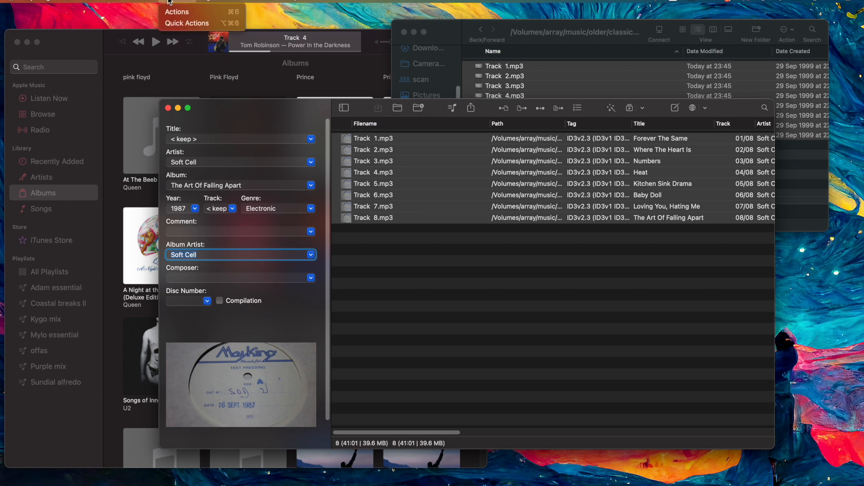
{"action": "mouse_move", "coordinate": [153, 2]}
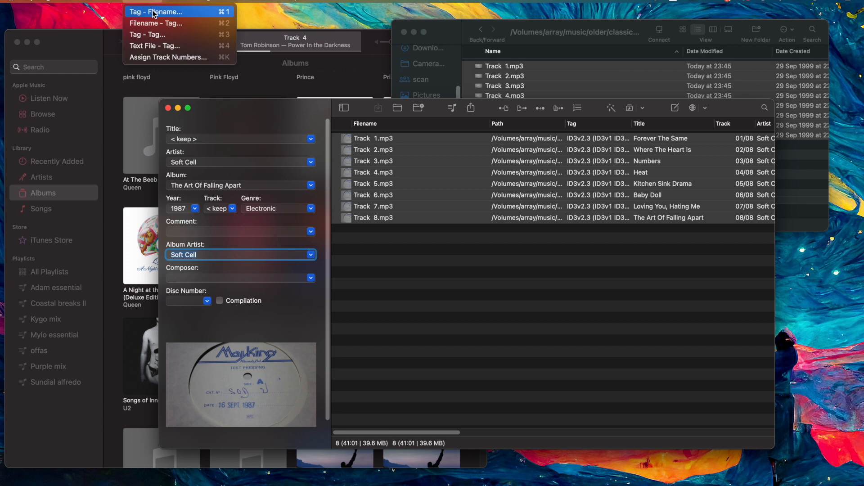
{"action": "left_click", "coordinate": [153, 12]}
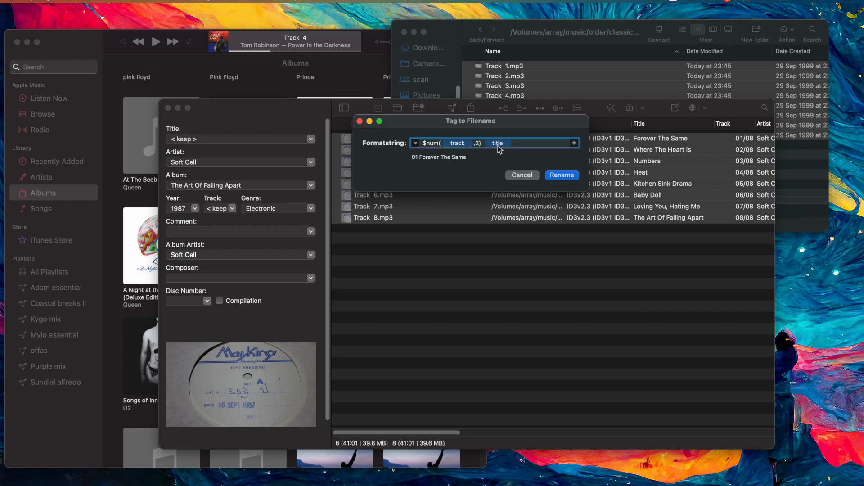
{"action": "left_click", "coordinate": [563, 177]}
{"action": "left_click", "coordinate": [638, 284]}
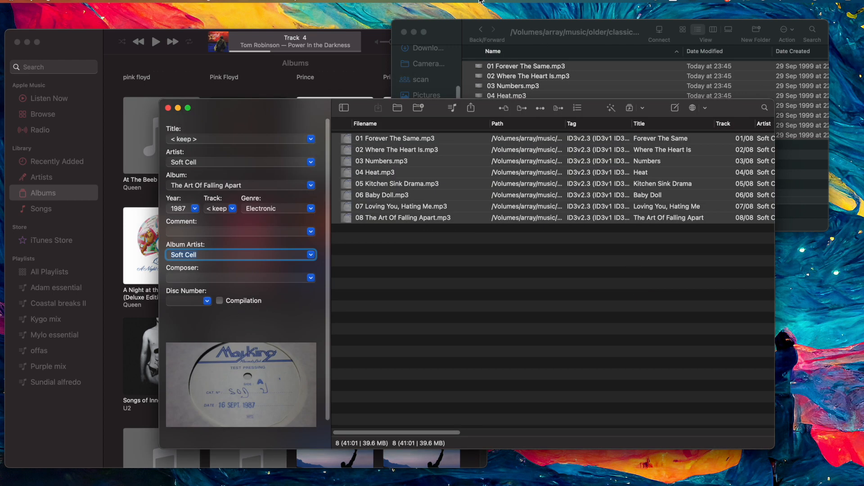
Step: Bring the folder window forward, check the renamed Soft Cell files, and go up to the "soft cell" folder
{"action": "left_click", "coordinate": [506, 33]}
{"action": "key", "text": "super+a"}
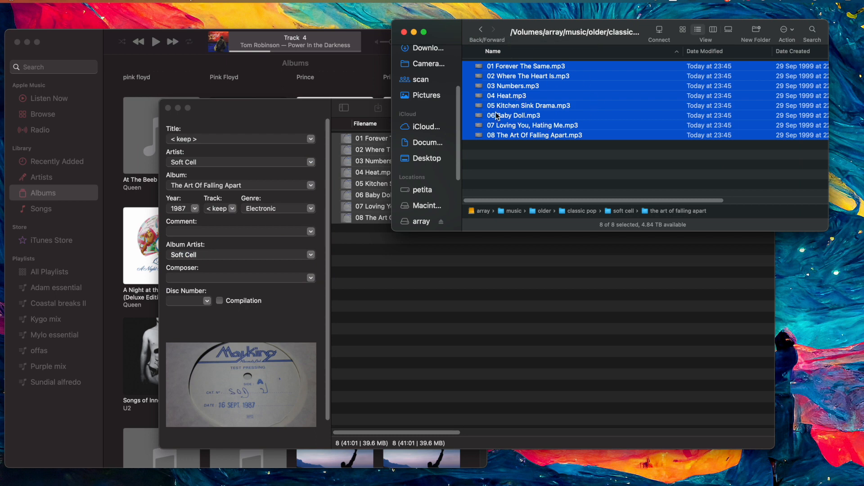
{"action": "left_click", "coordinate": [531, 178]}
{"action": "key", "text": "super+Up"}
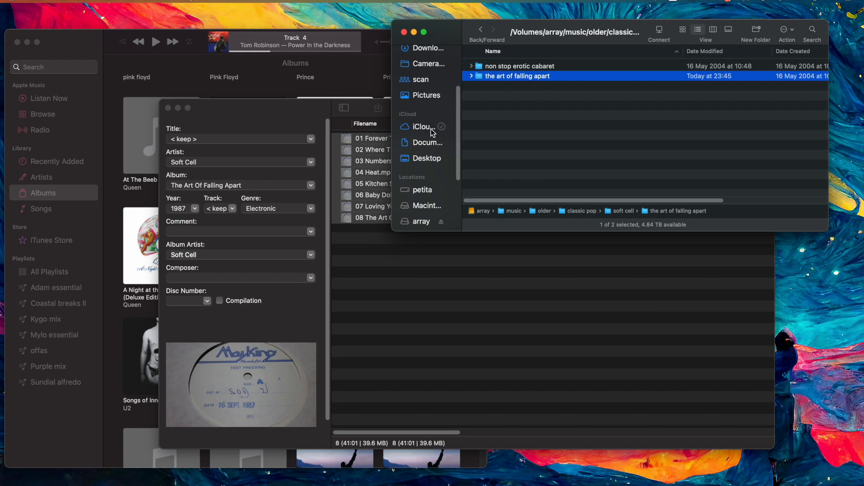
Step: Add the "the art of falling apart" folder to the Music albums, and bring the tag editor forward, moving it higher on the screen
{"action": "left_click", "coordinate": [202, 41]}
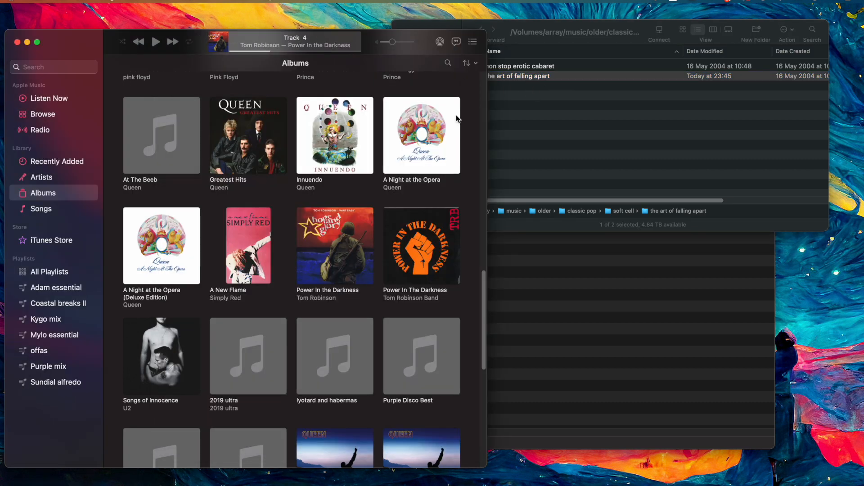
{"action": "left_click_drag", "start_coordinate": [536, 77], "coordinate": [331, 204]}
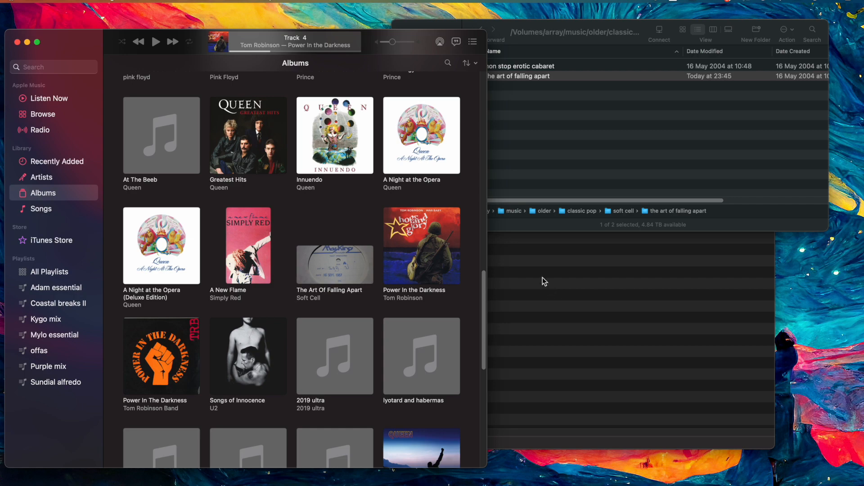
{"action": "left_click", "coordinate": [542, 289]}
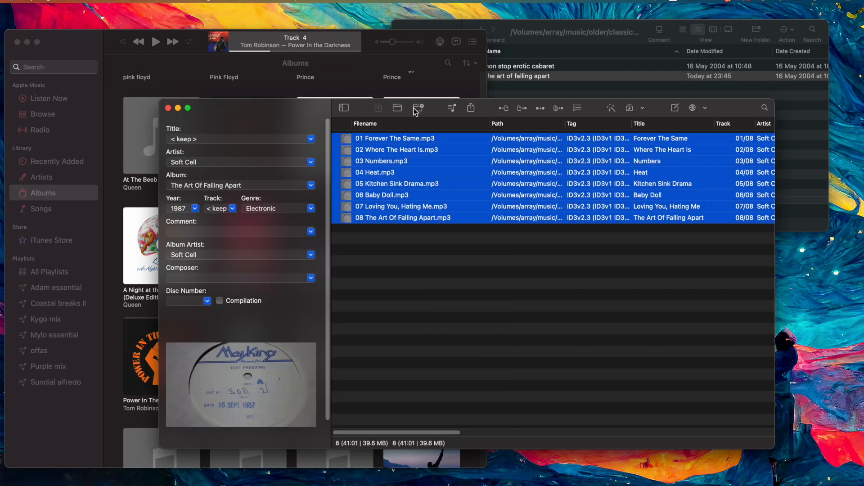
{"action": "left_click_drag", "start_coordinate": [362, 104], "coordinate": [315, 22]}
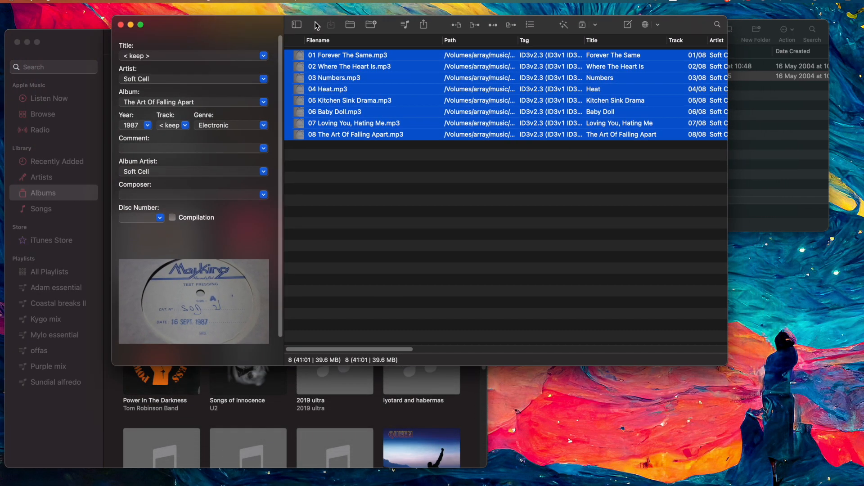